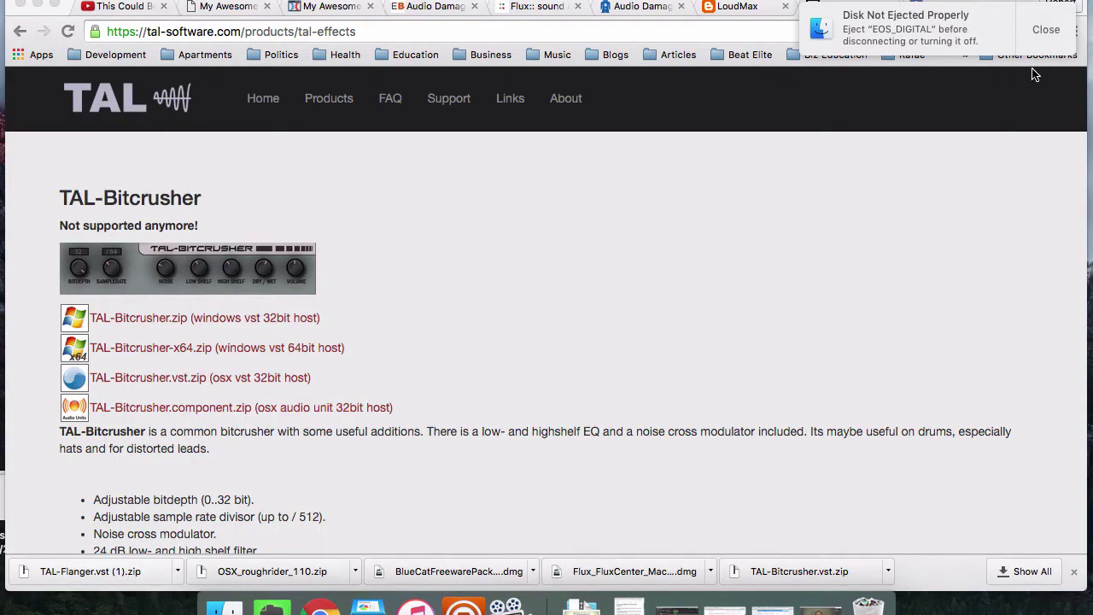
- Dismiss the 'Disk Not Ejected Properly' warning so the TAL-Bitcrusher download page stays in view
click(1033, 40)
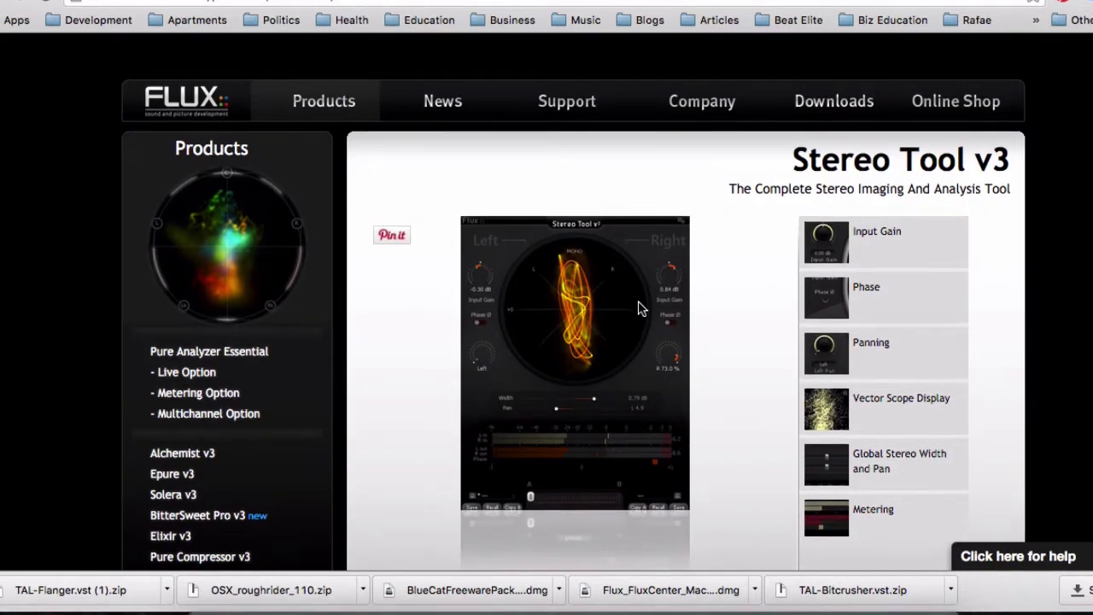
- Scroll down the Flux Stereo Tool v3 product page
scroll(640, 308, down, 1)
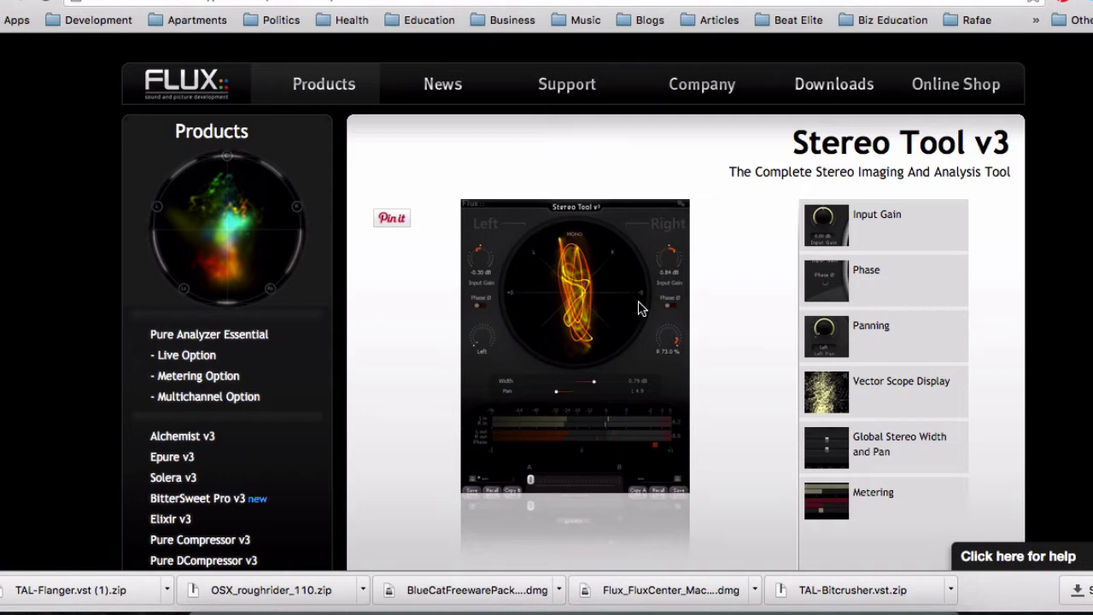
- Go back to the Audio Damage Rough Rider page and scroll to its OS X and Windows free downloads
scroll(439, 177, up, 1)
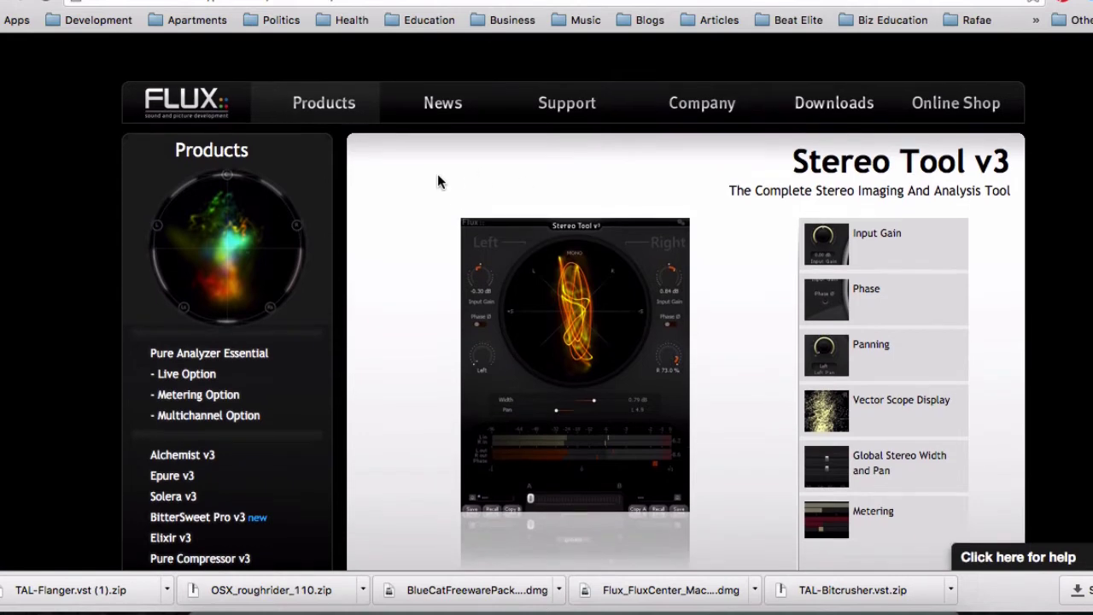
scroll(461, 184, down, 3)
scroll(464, 188, up, 2)
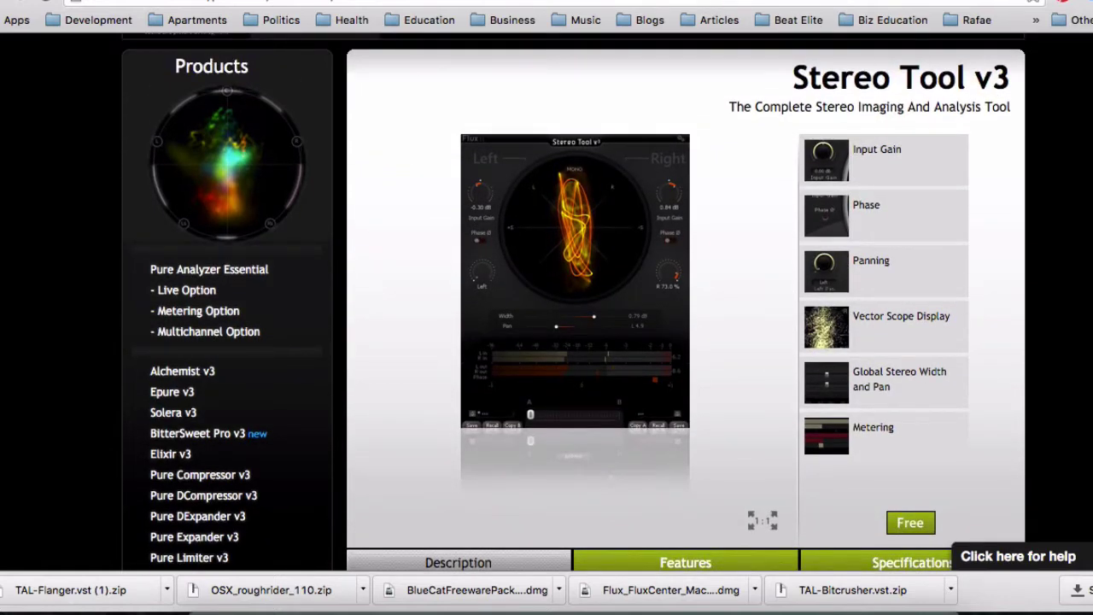
key(super+bracketleft)
scroll(759, 238, down, 2)
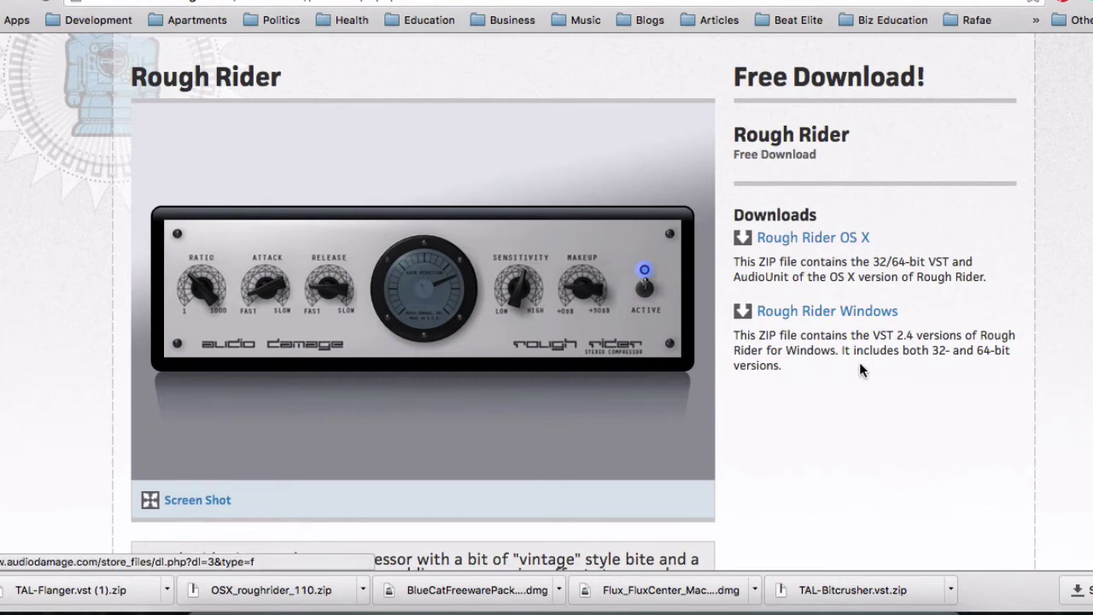
- Cancel a duplicate Rough Rider OS X download and move on to the LoudMax Plugin v1.15 post
click(795, 245)
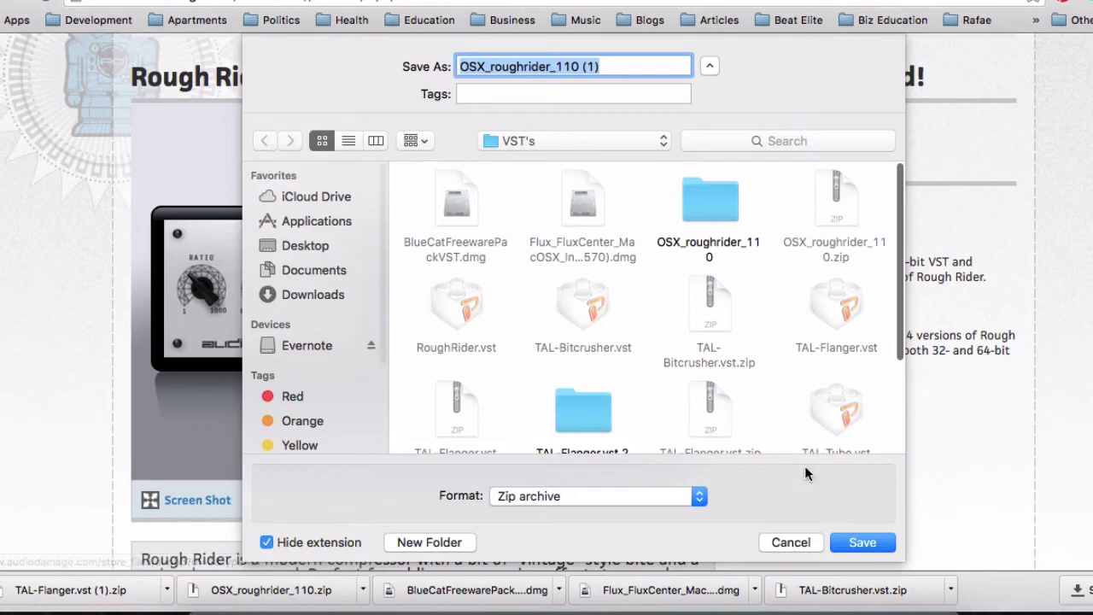
click(779, 539)
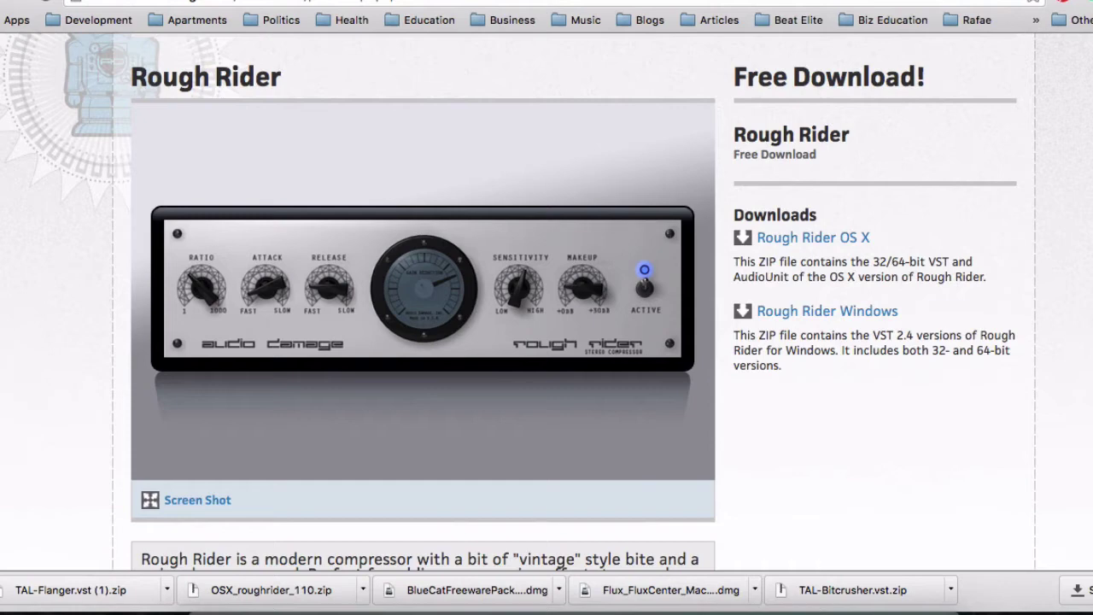
key(ctrl+Tab)
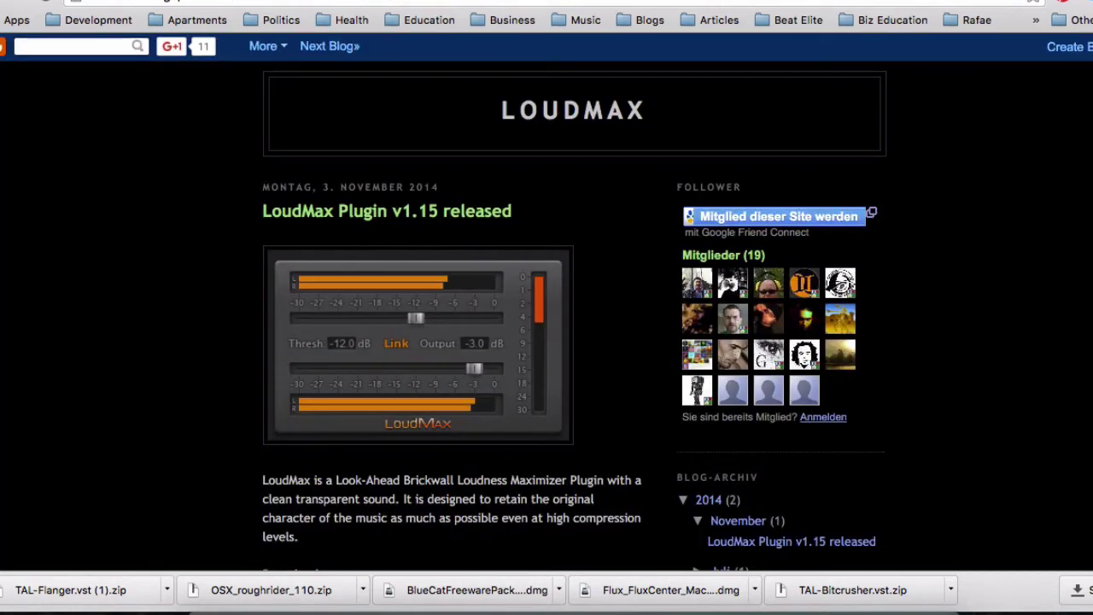
- Scroll through the LoudMax v1.15 post, then return to the TAL-Bitcrusher download page
scroll(929, 254, down, 2)
scroll(928, 255, down, 2)
scroll(929, 254, up, 2)
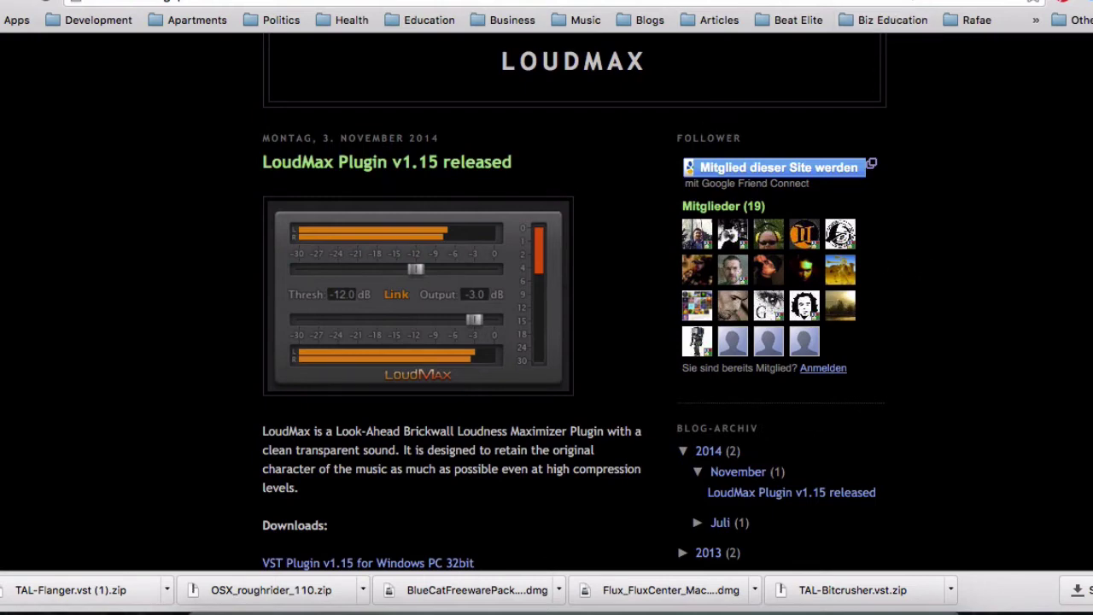
key(ctrl+Tab)
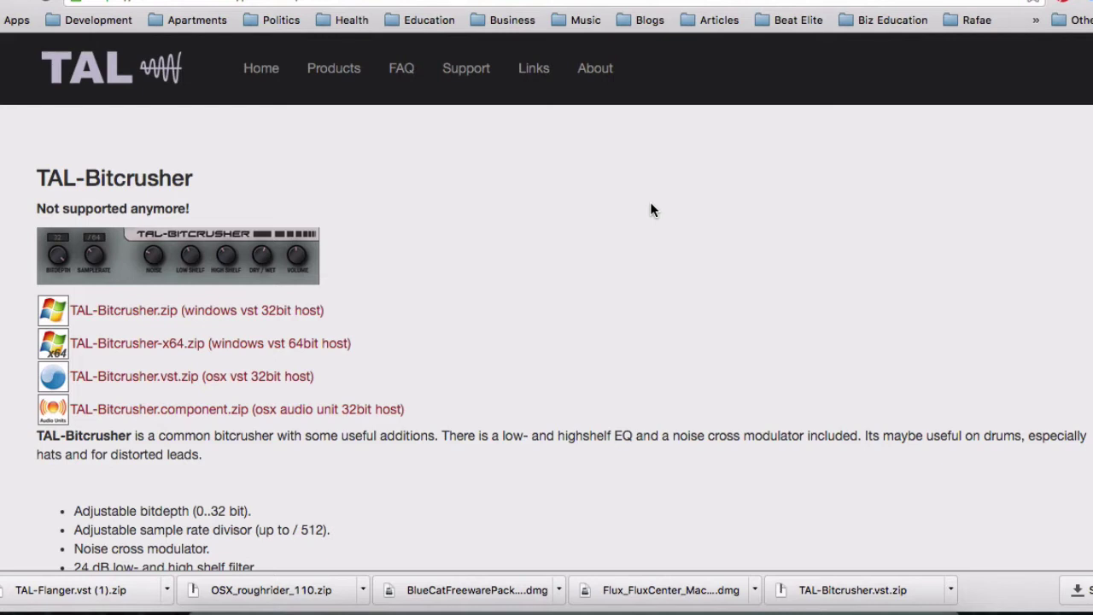
- Scroll through the TAL effects page and move on to Blue Cat's Freeware Plug-ins Pack II
scroll(251, 361, down, 11)
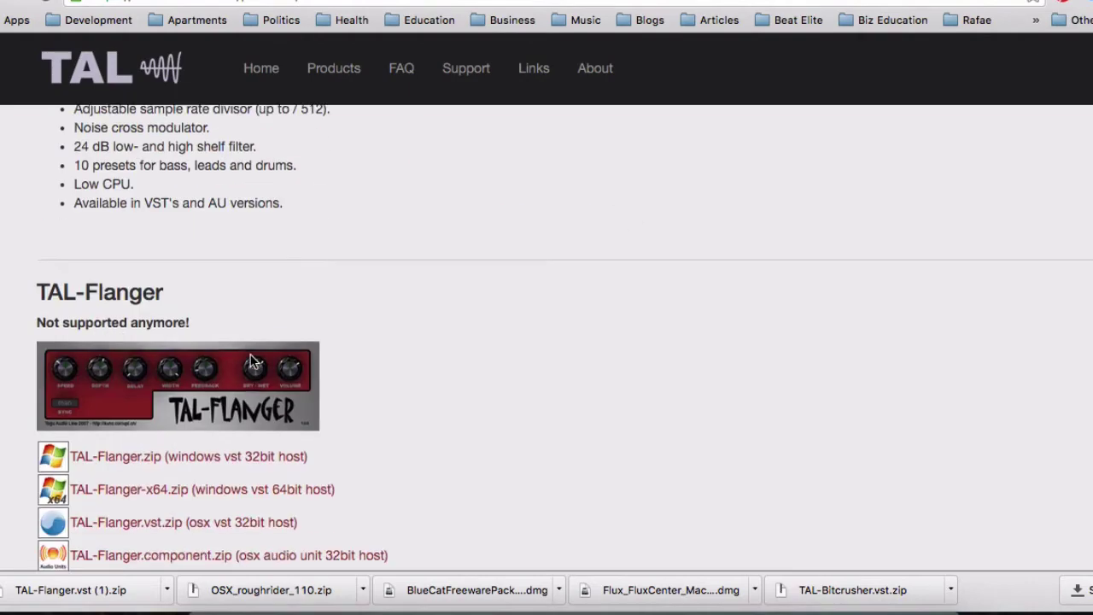
scroll(251, 361, down, 8)
scroll(251, 361, up, 12)
scroll(251, 361, up, 8)
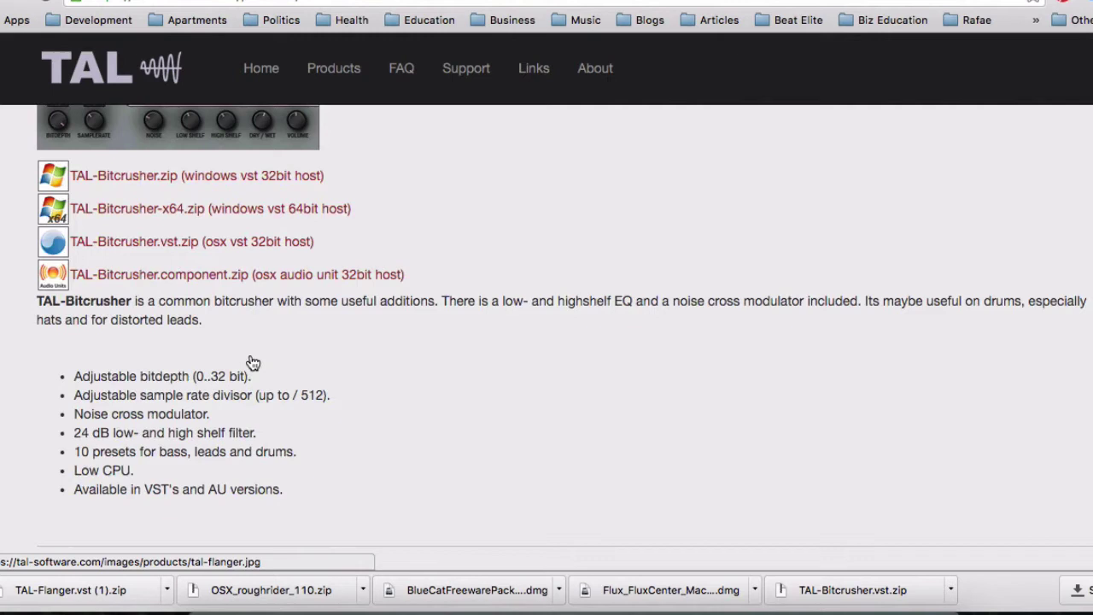
scroll(240, 245, down, 3)
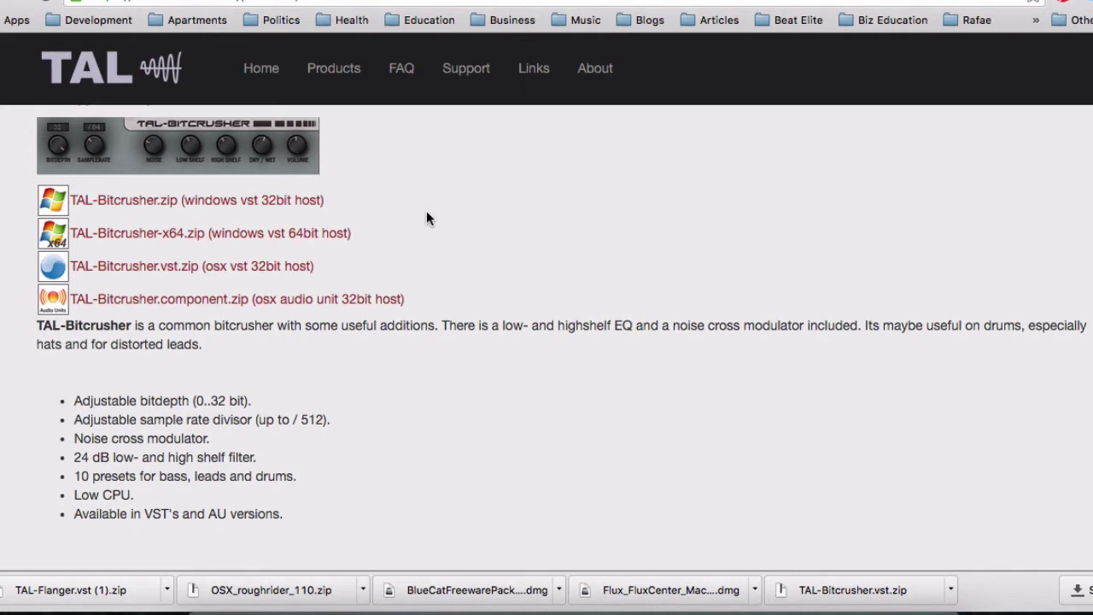
scroll(426, 214, down, 2)
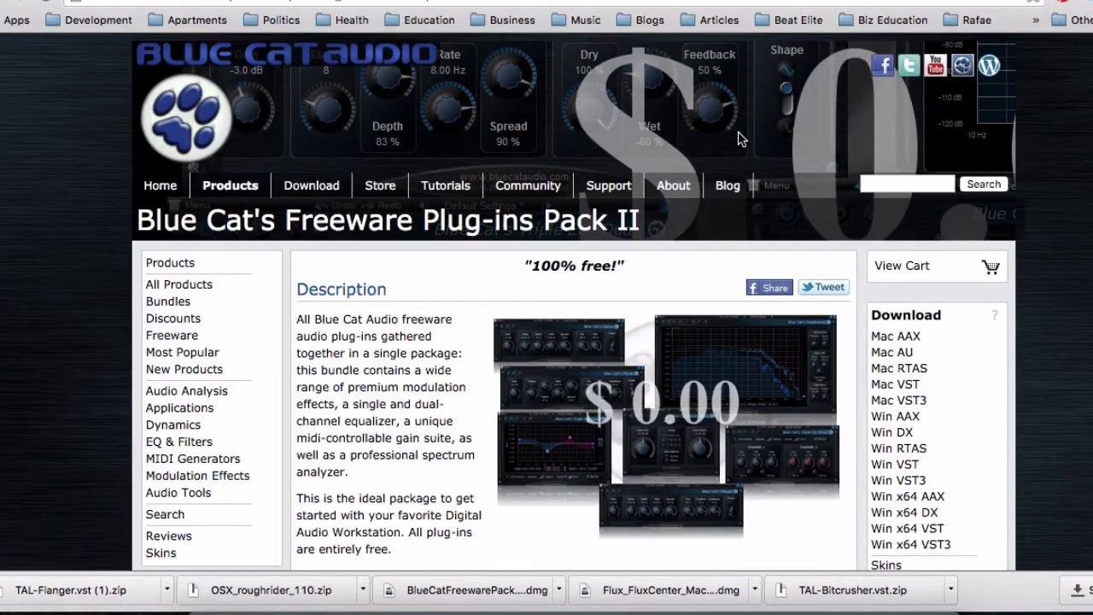
scroll(509, 266, down, 3)
scroll(509, 266, up, 3)
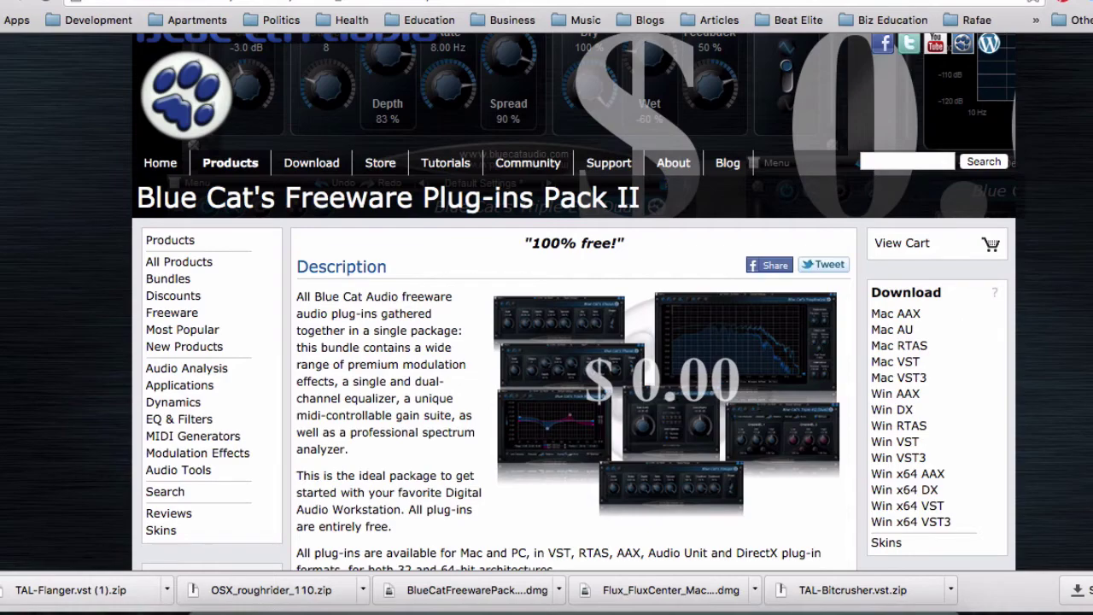
- Look over the Blue Cat's Triple EQ product page, then return to the freeware pack list
scroll(419, 381, down, 12)
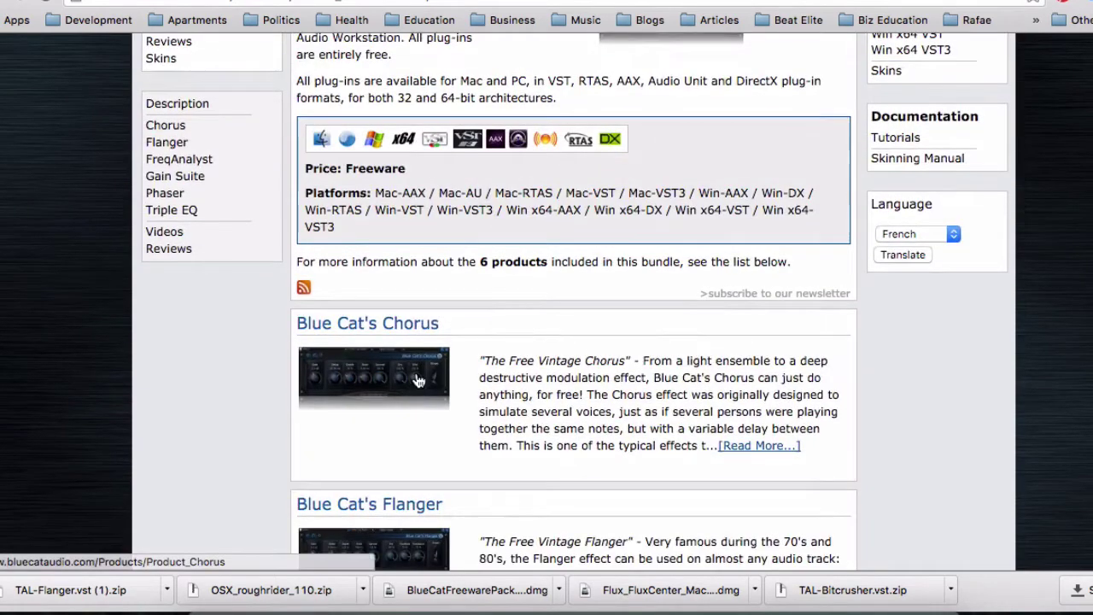
scroll(418, 381, down, 15)
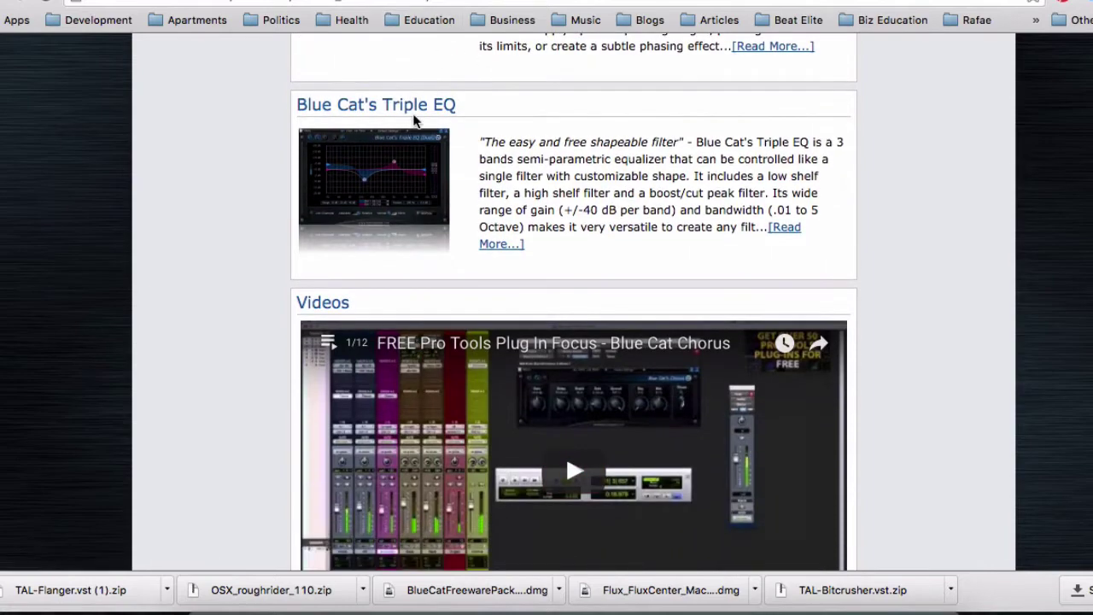
click(407, 203)
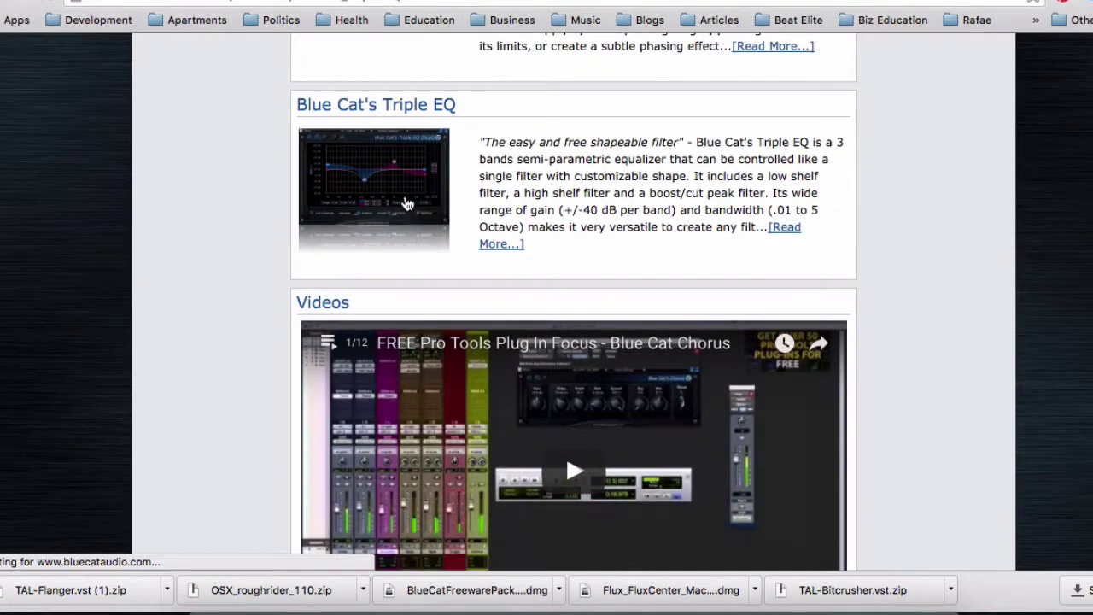
scroll(491, 485, down, 2)
scroll(491, 485, down, 3)
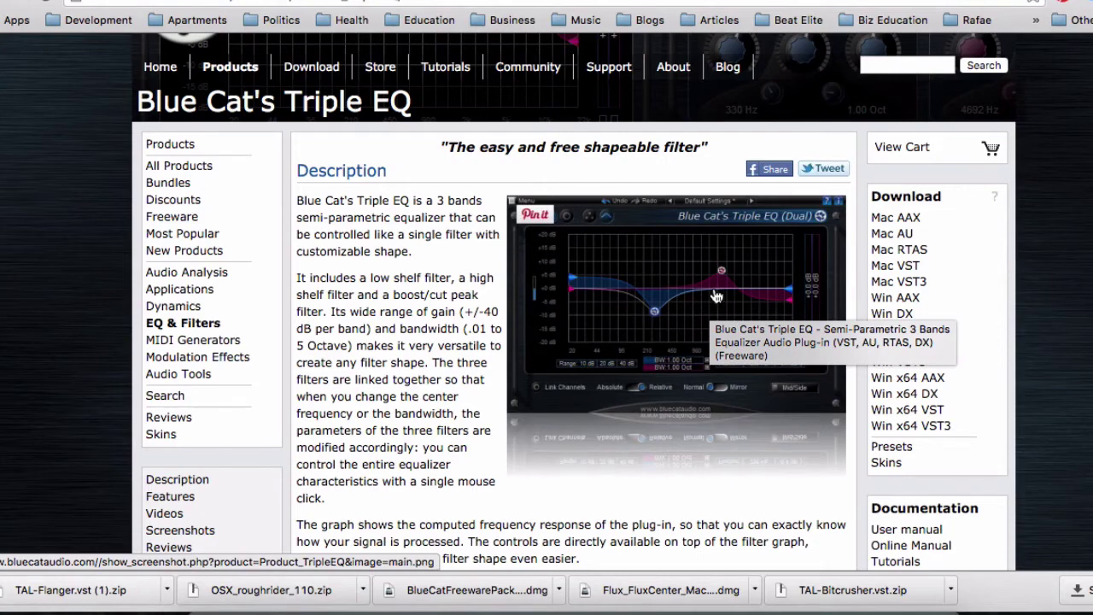
click(613, 277)
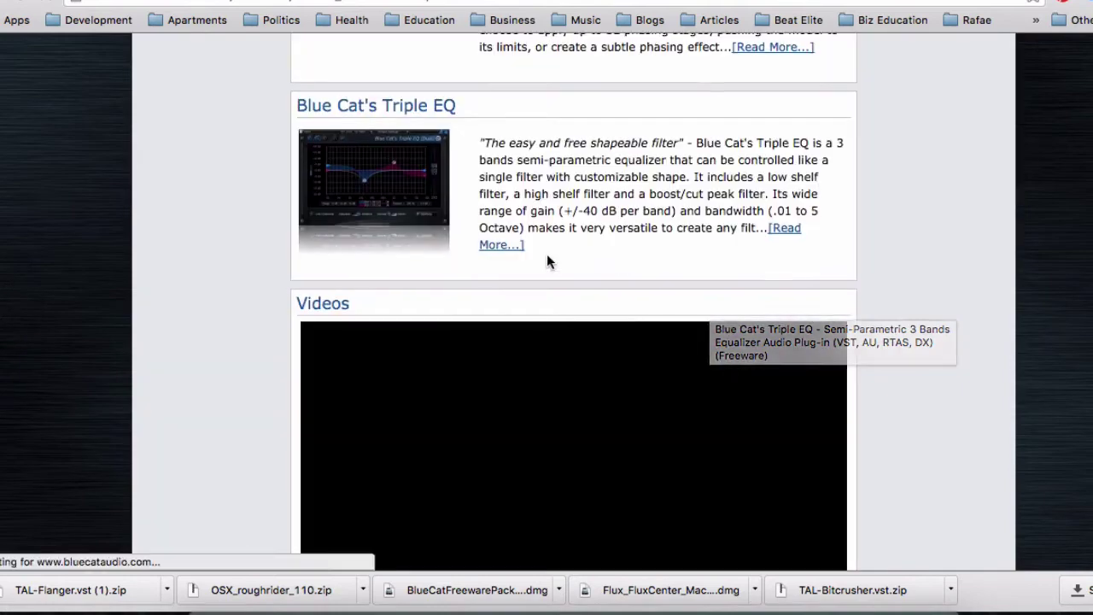
- Reopen the Blue Cat's Triple EQ page to review it, then go back to the LoudMax blog page
scroll(546, 254, up, 10)
scroll(547, 255, down, 8)
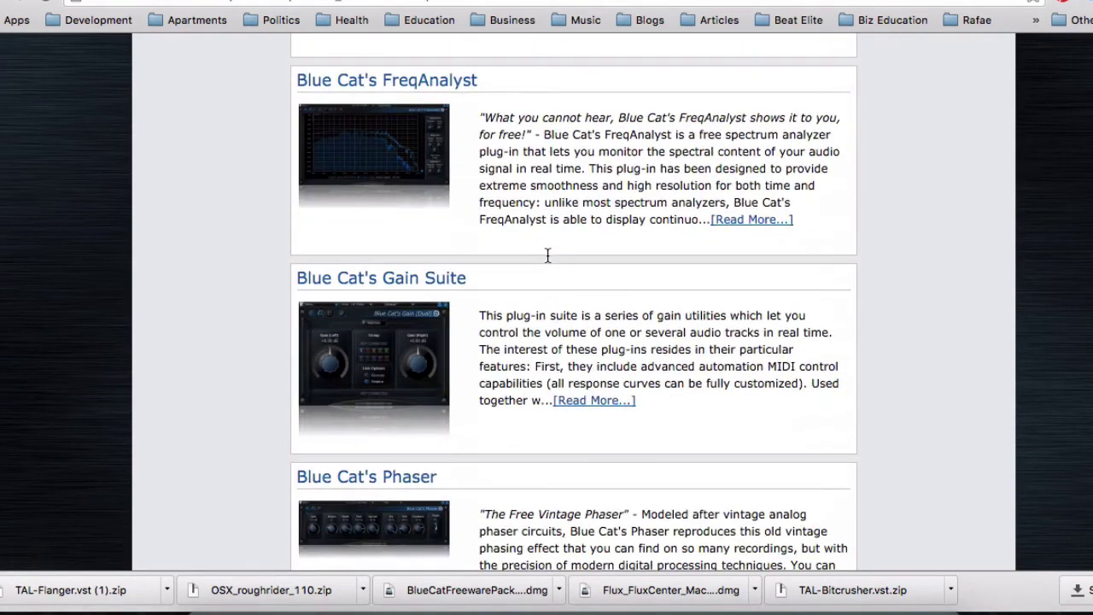
scroll(410, 437, down, 5)
click(395, 498)
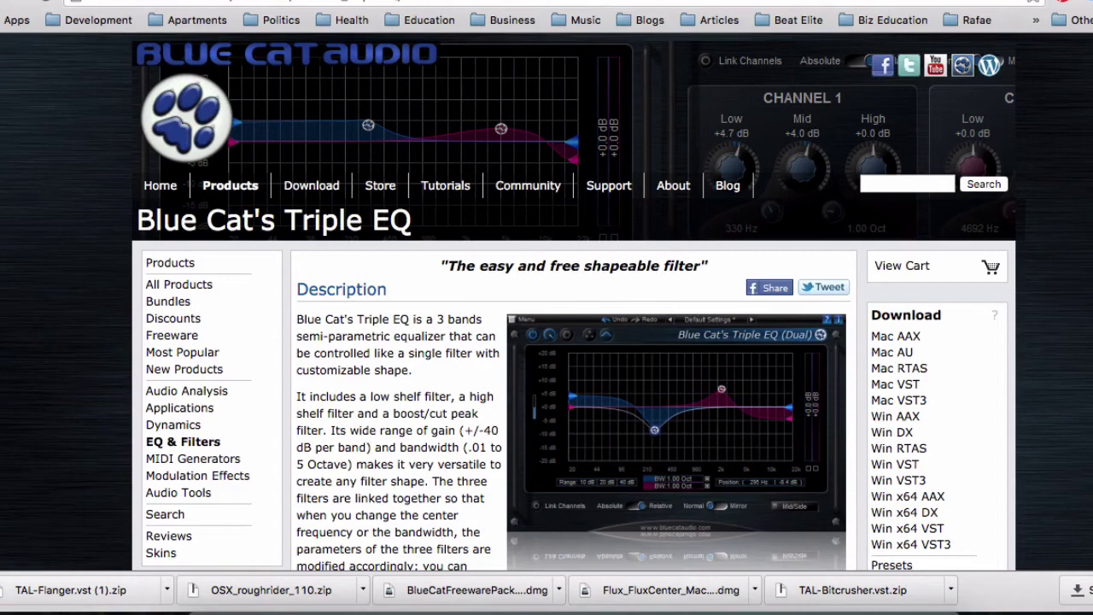
scroll(800, 390, down, 10)
scroll(800, 390, up, 4)
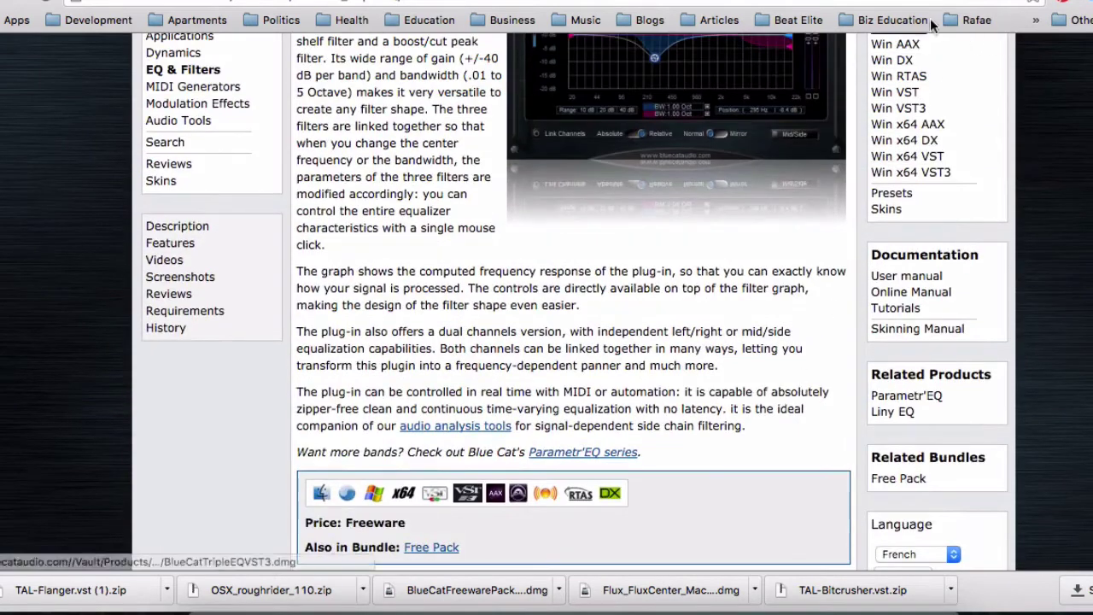
click(761, 3)
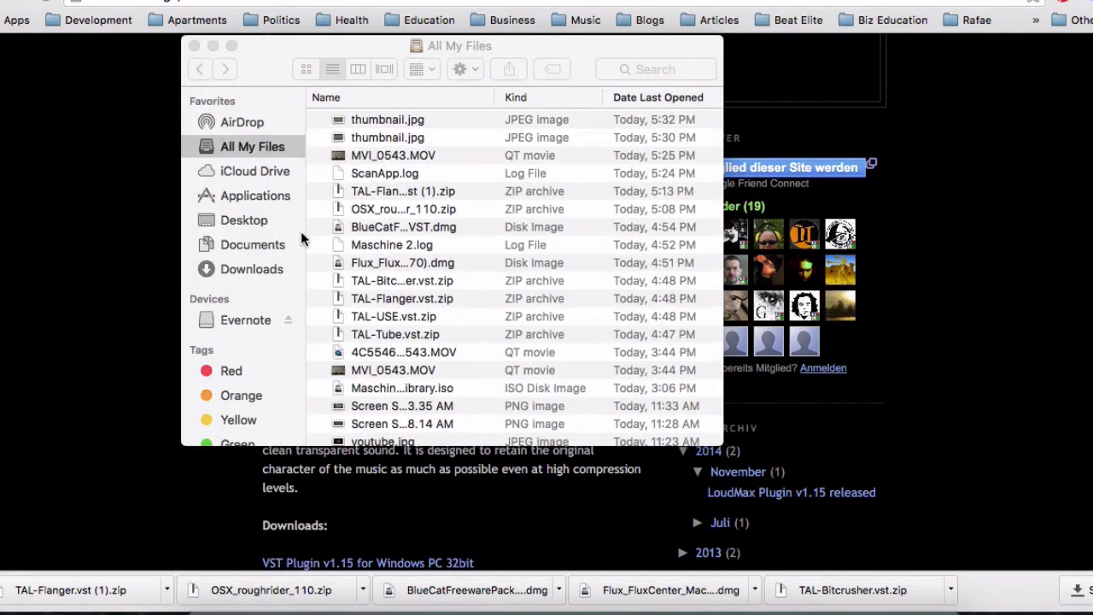
- Check RoughRider.vst and the TAL plug-ins in Documents > Native Instruments > Maschine 2 > VST's, then return to Maschine
click(247, 248)
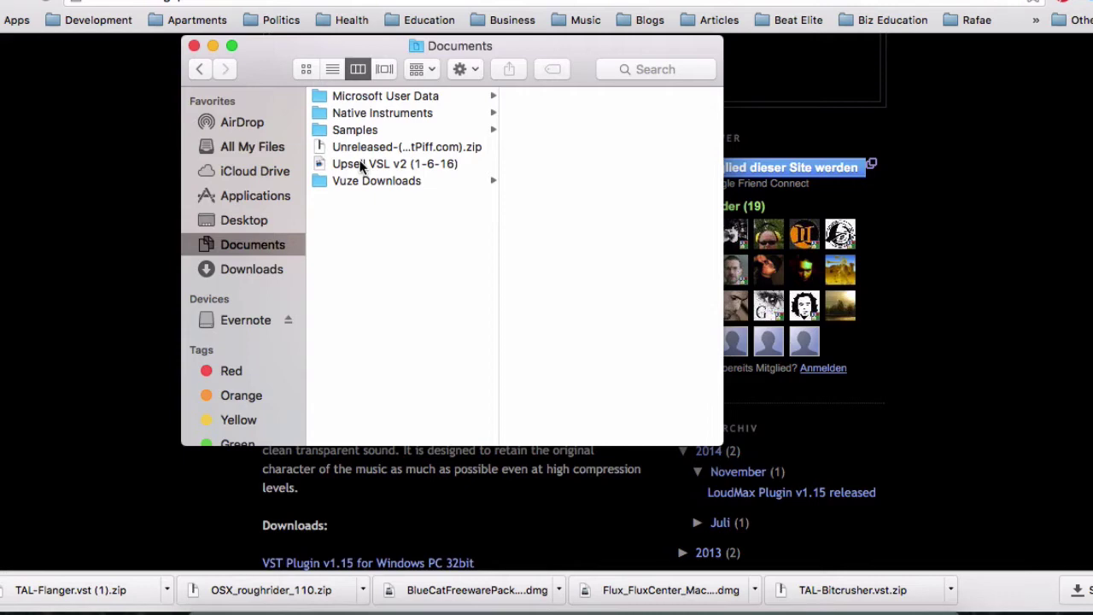
click(393, 114)
click(539, 118)
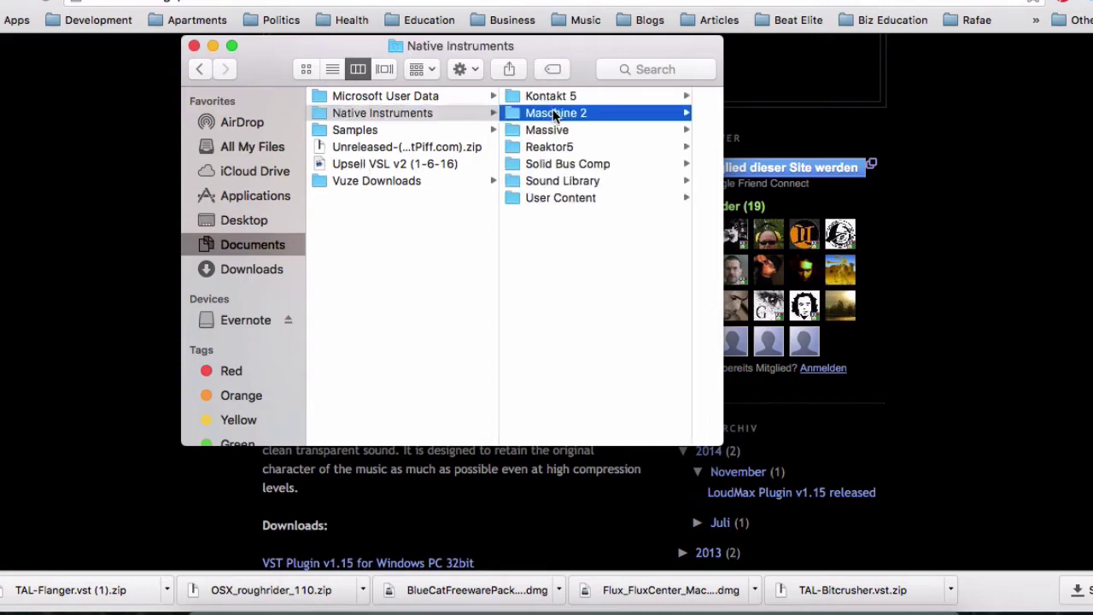
click(565, 268)
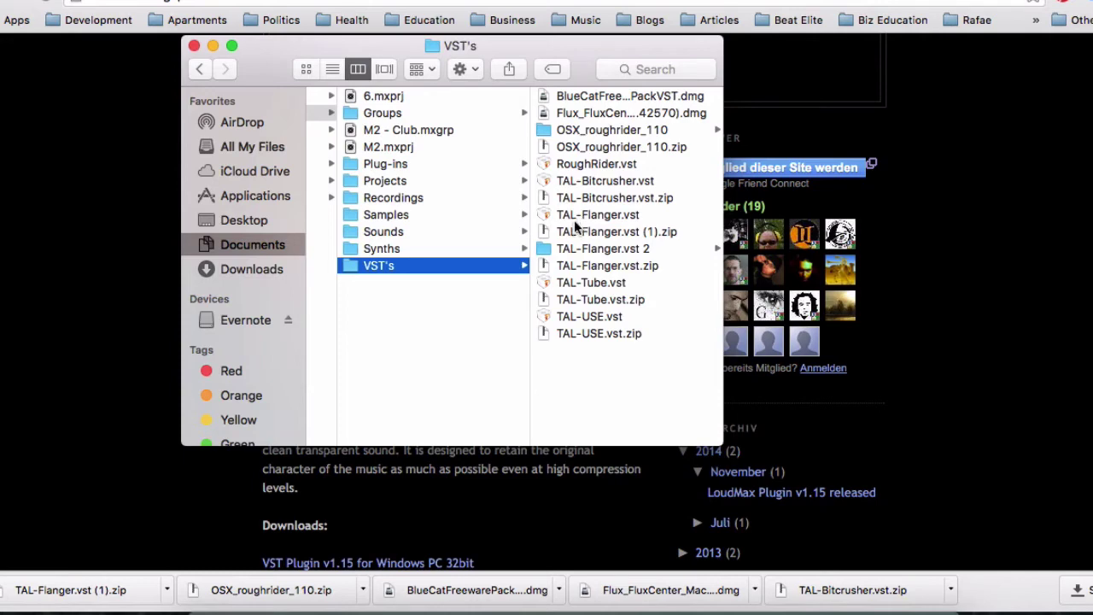
click(194, 46)
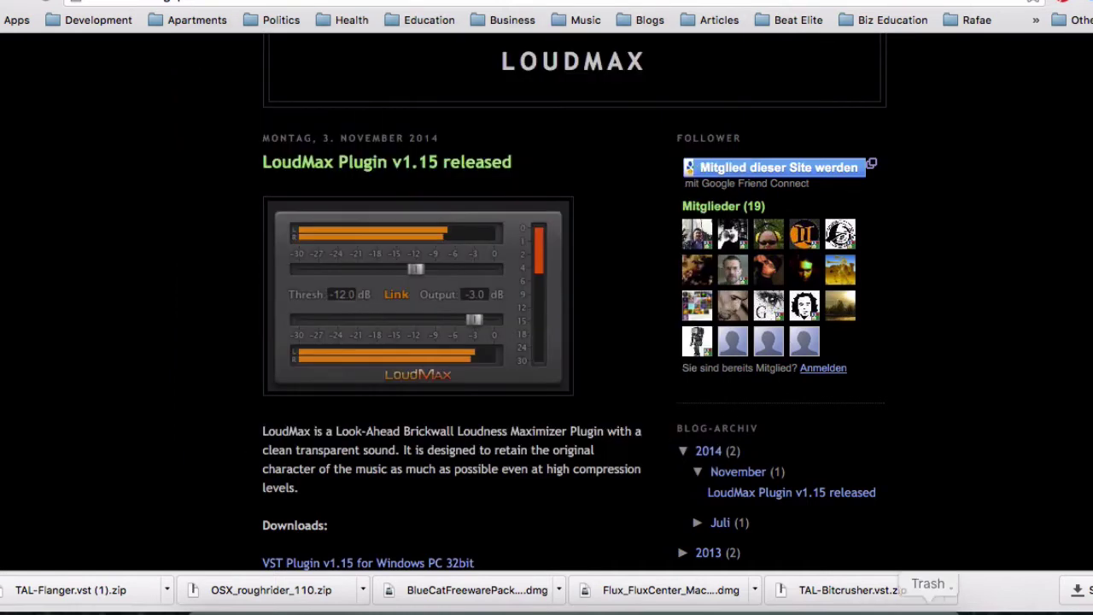
click(718, 600)
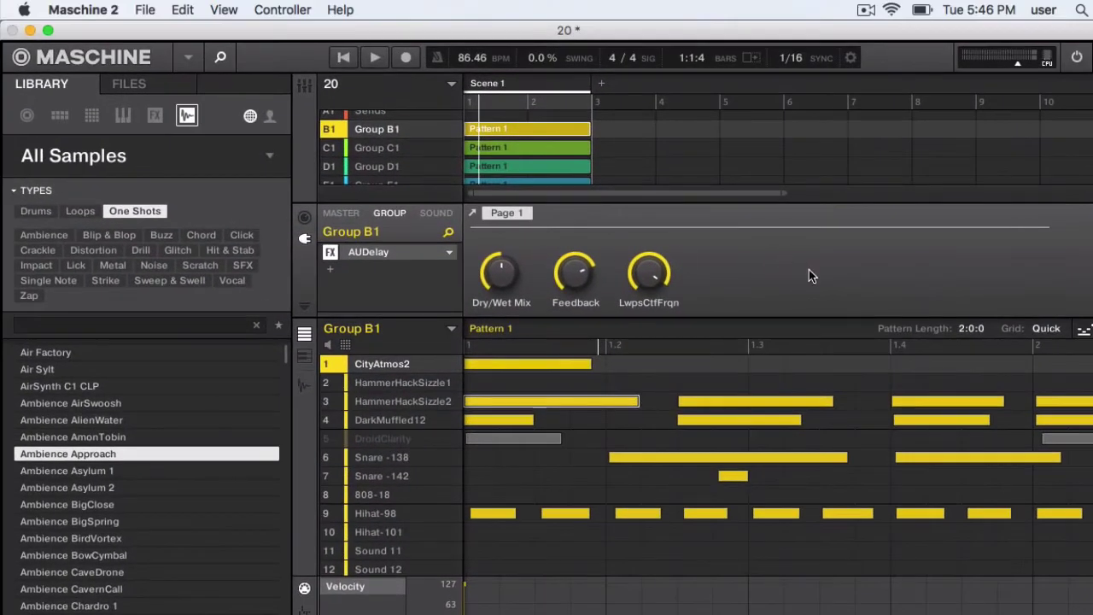
- Open Maschine 2 Preferences on the Plug-ins page, showing the folder Locations list
click(83, 10)
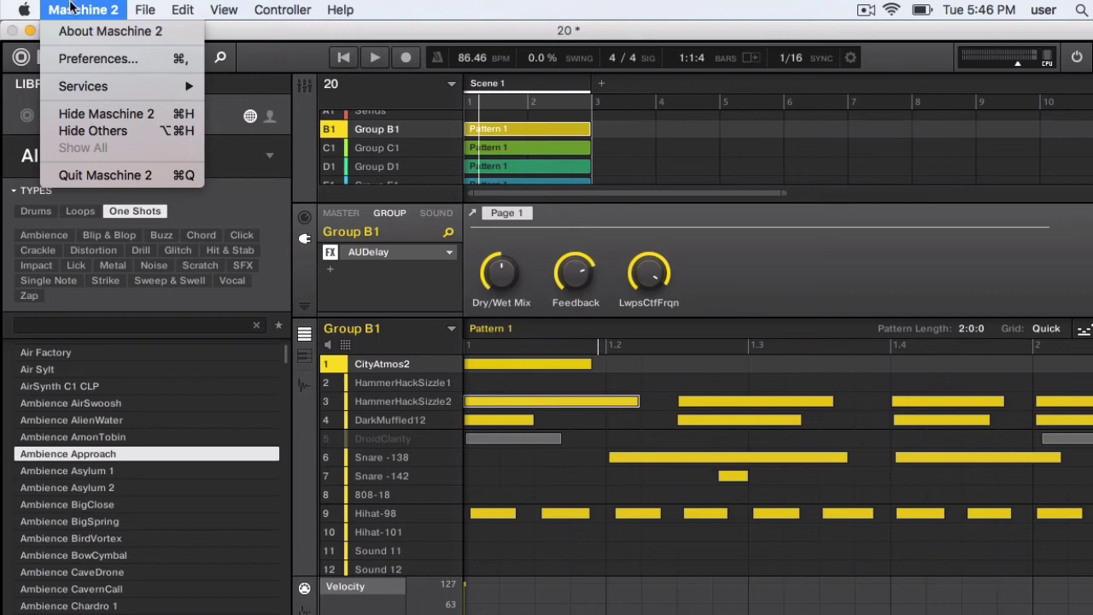
click(73, 60)
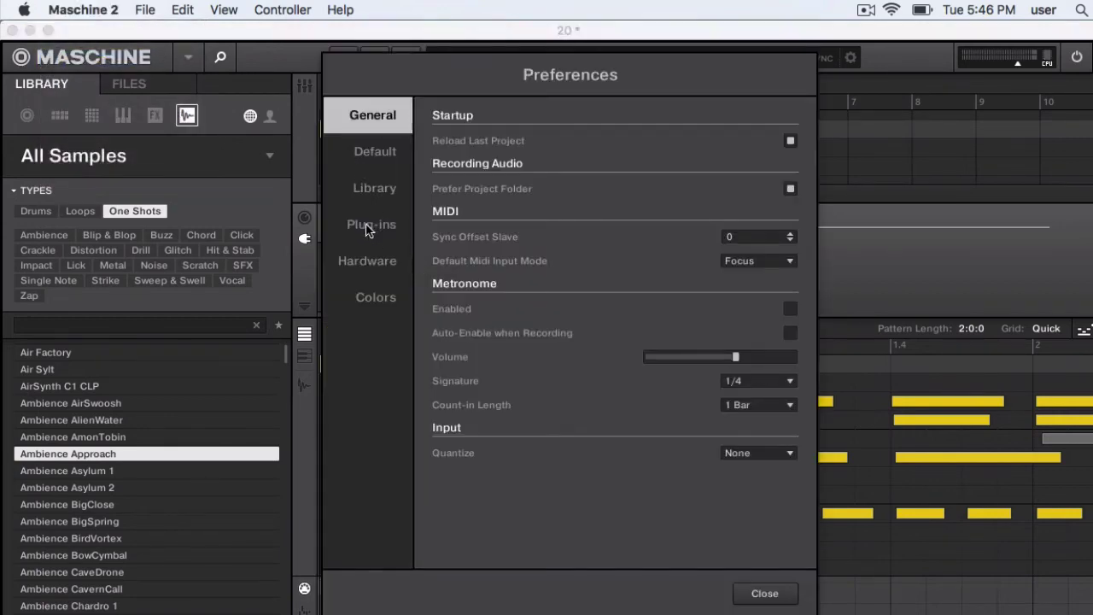
click(370, 229)
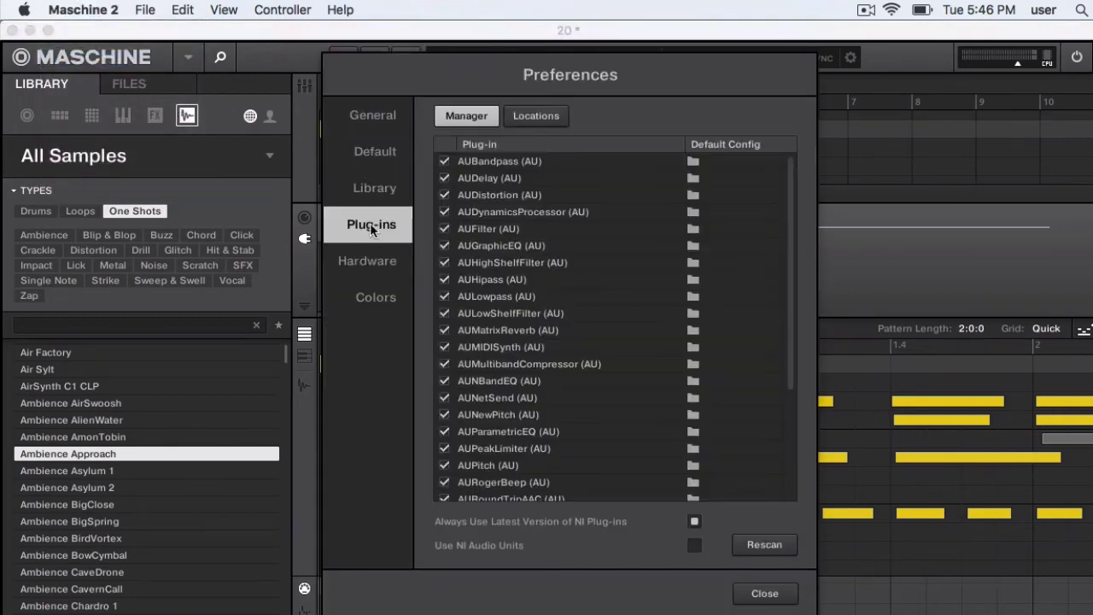
click(537, 117)
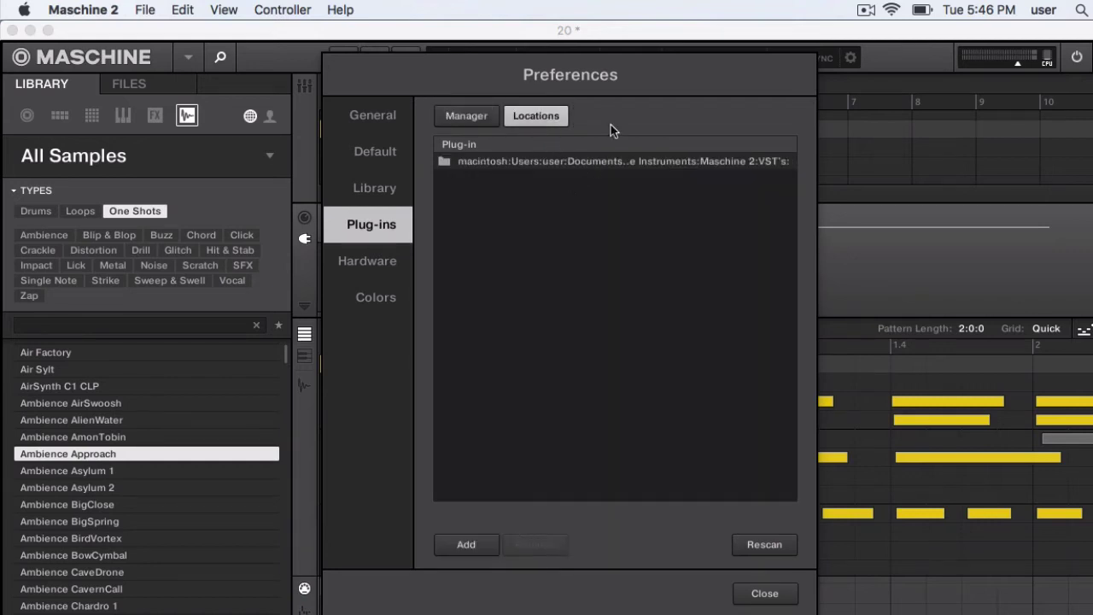
- Remove the old VST location and browse to Documents > Native Instruments > Maschine 2 > VST's
click(576, 163)
click(540, 550)
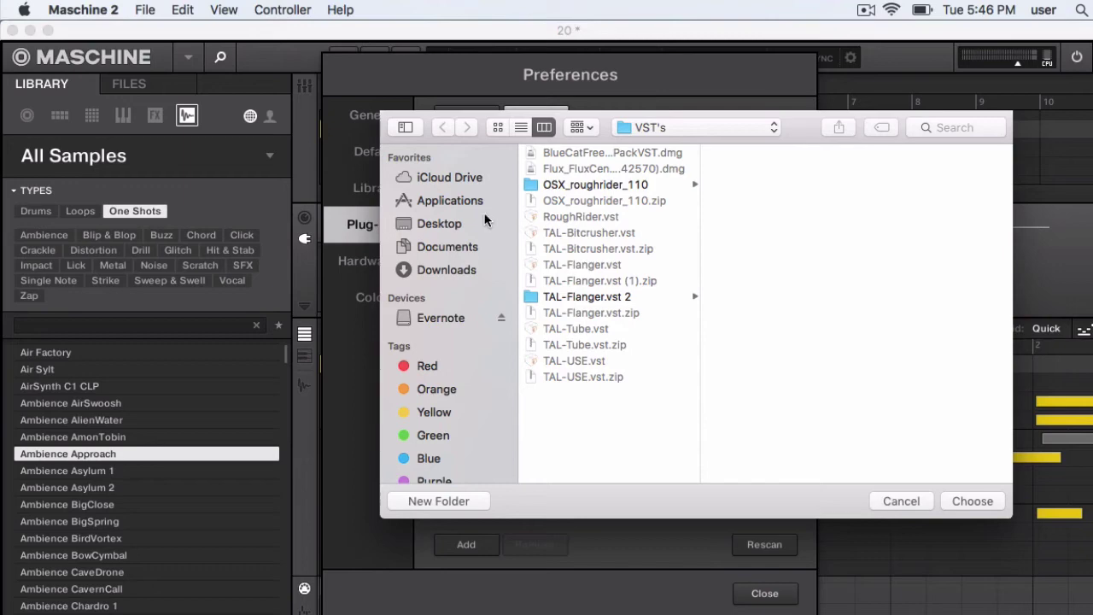
click(435, 271)
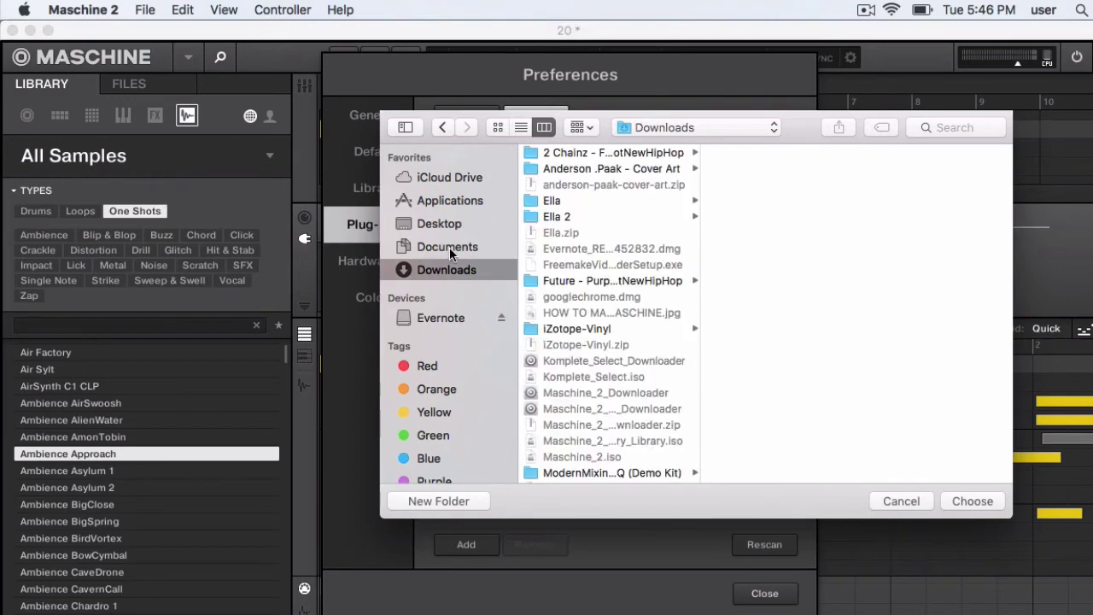
click(449, 246)
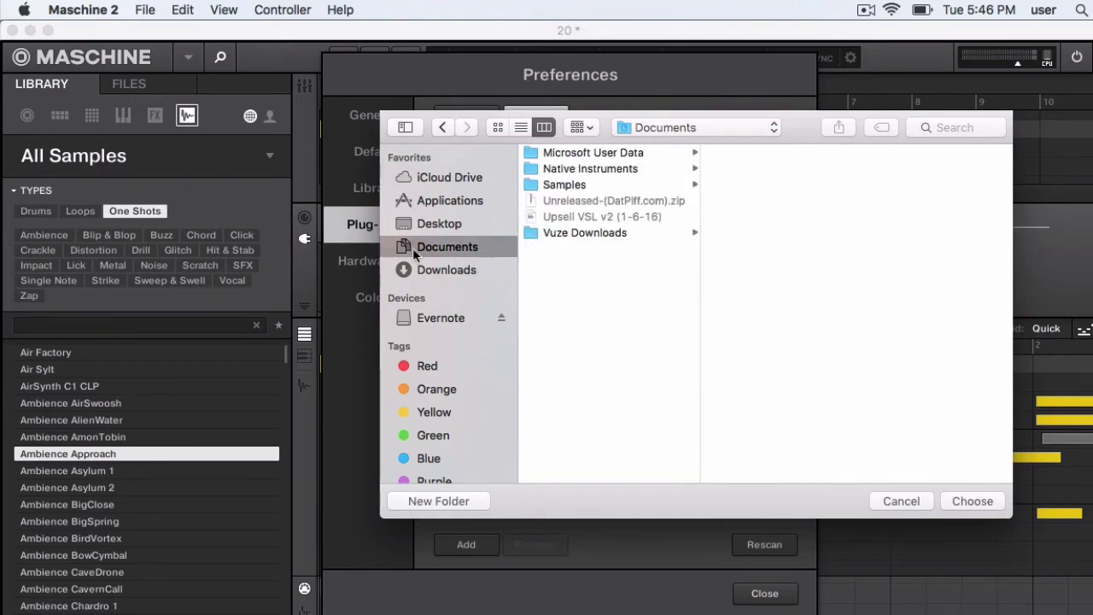
click(567, 171)
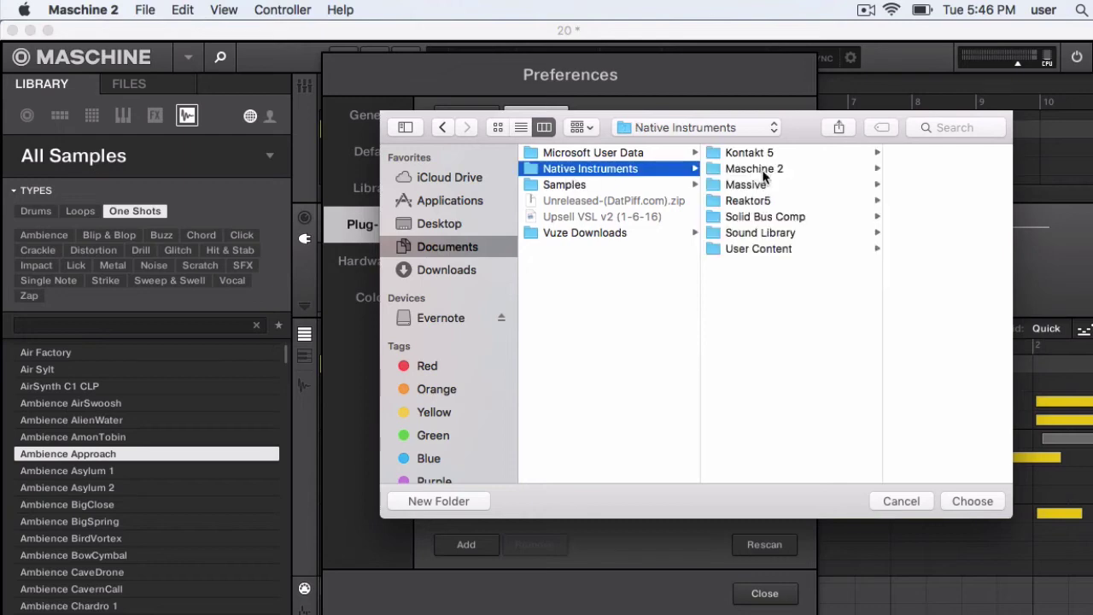
click(759, 174)
click(869, 313)
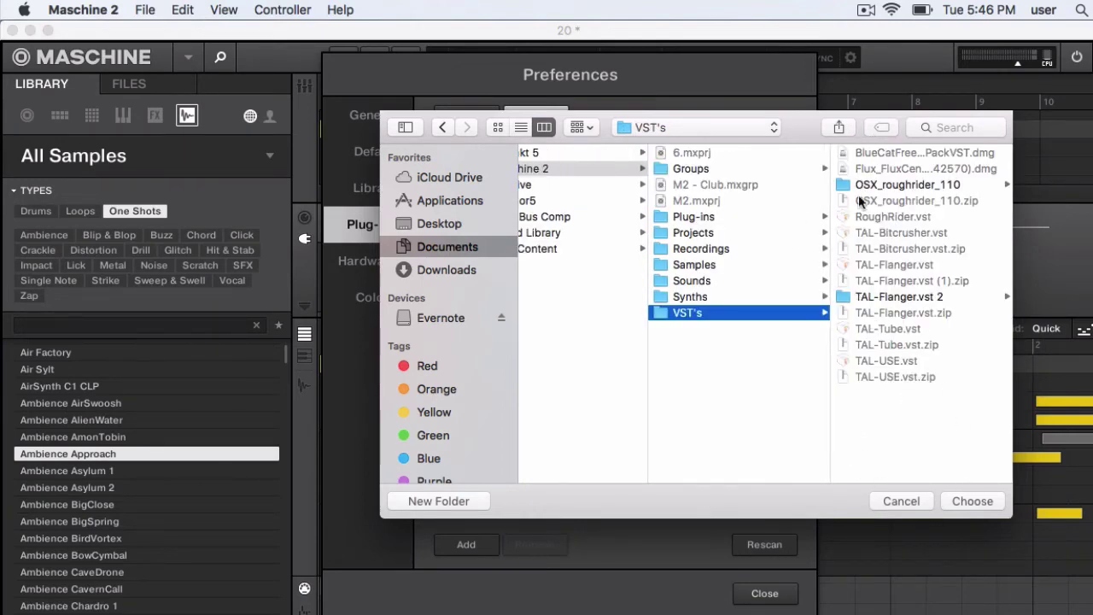
- Add VST's as the plug-in location, rescan the plug-ins, and close Preferences
click(973, 501)
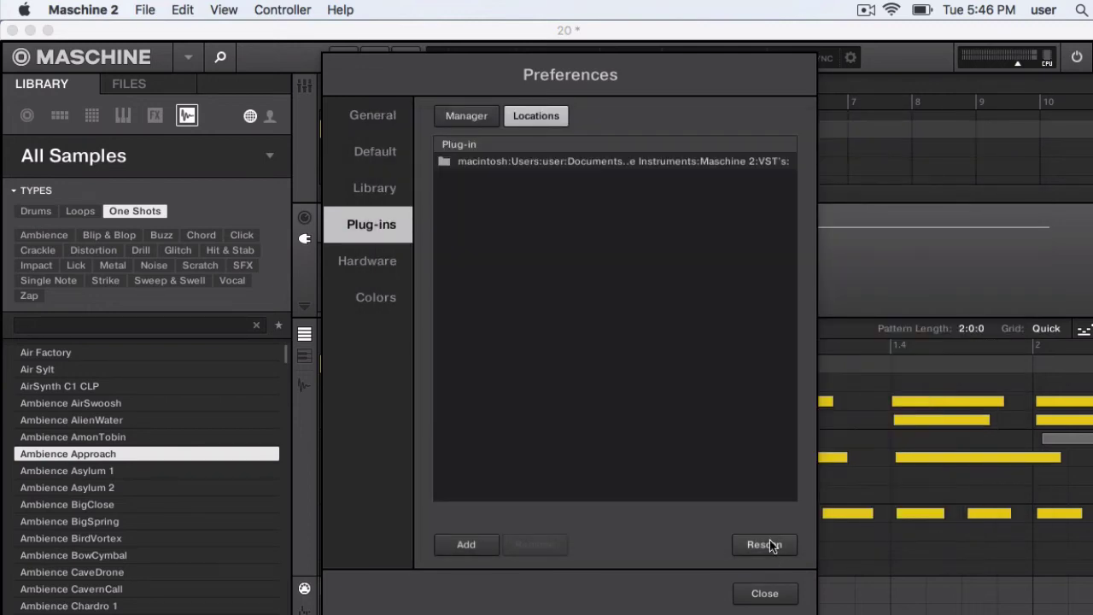
click(771, 544)
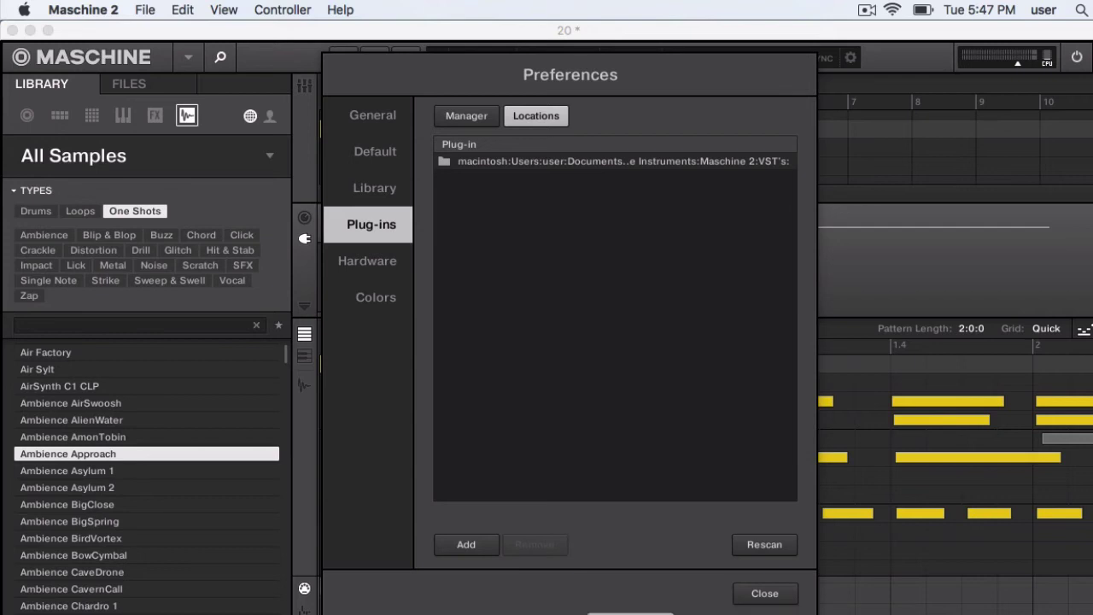
click(773, 596)
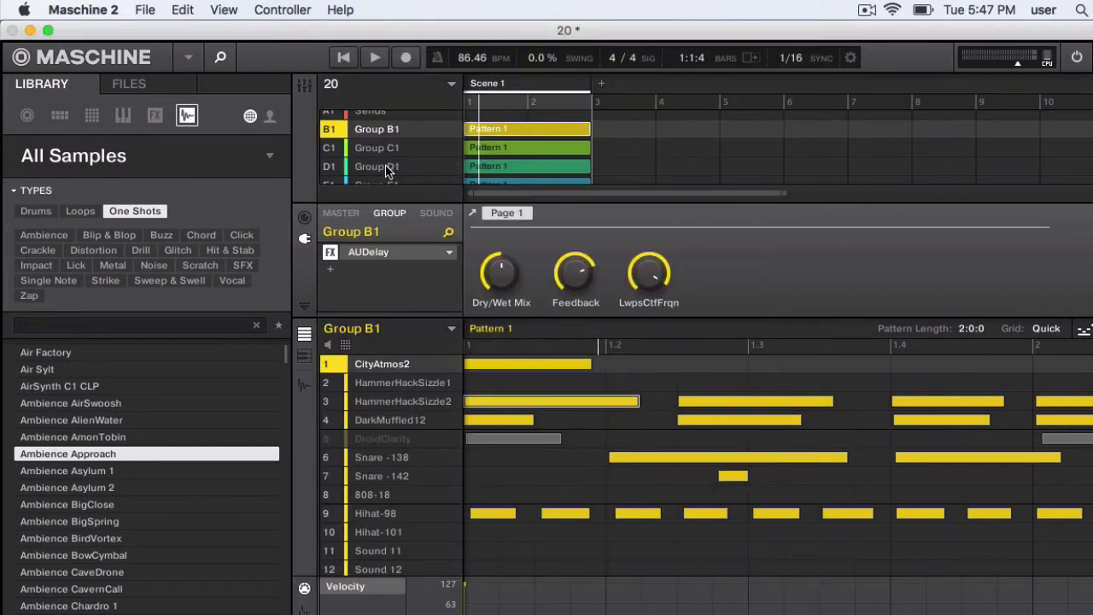
- Remove the AUDelay effect from Group B1's FX slot and rename the group to Drums
click(445, 254)
click(483, 266)
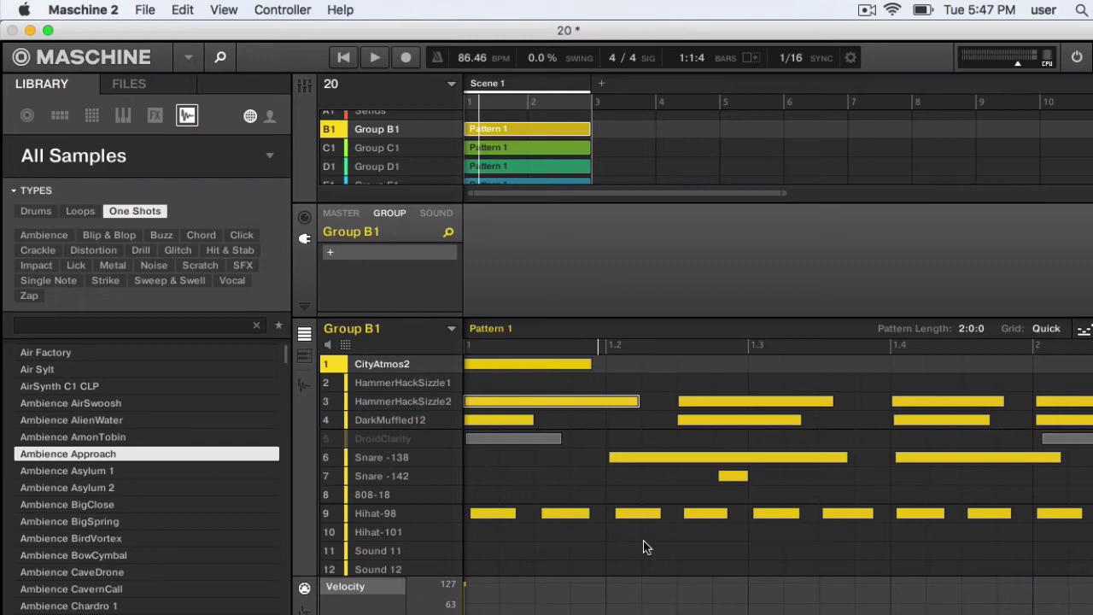
double_click(398, 131)
text(Drums)
key(Return)
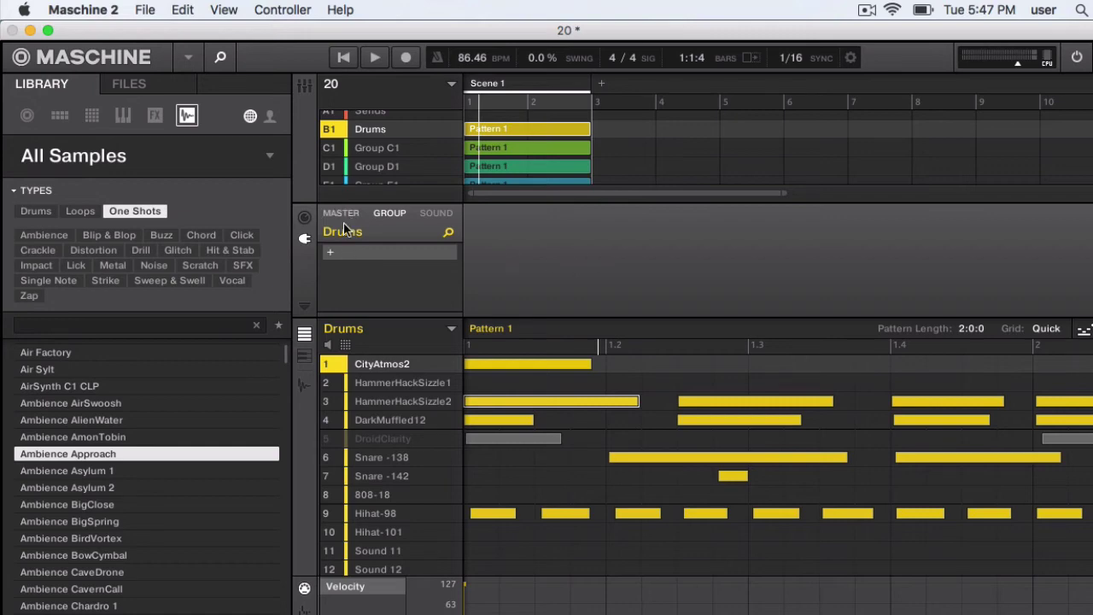
- Load Audio Damage's RoughRider (VST) as an effect in the Drums group's FX slot
click(333, 254)
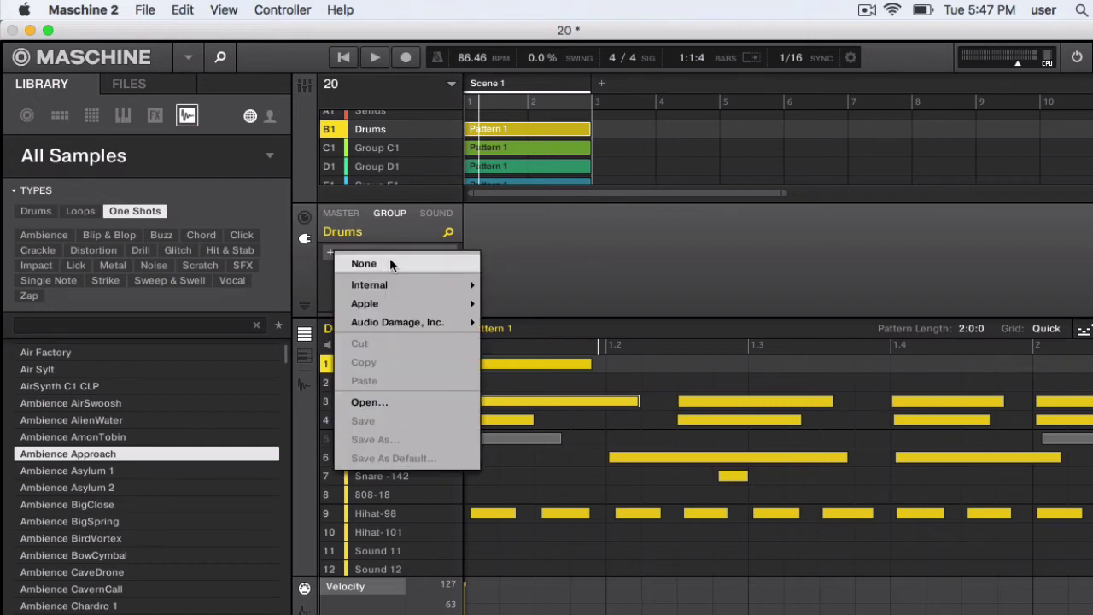
mouse_move(391, 300)
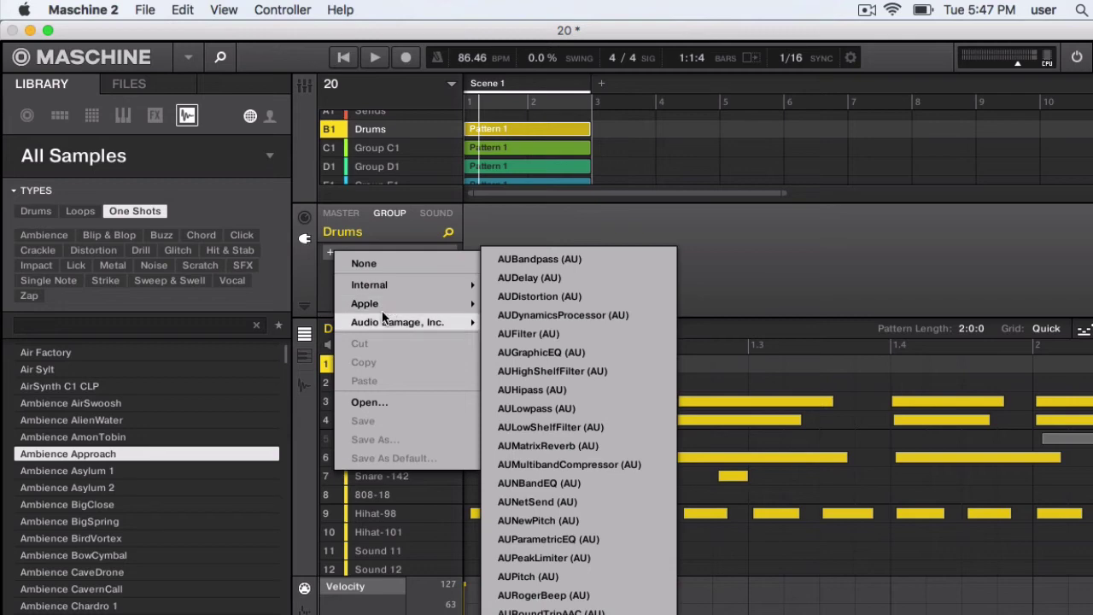
mouse_move(410, 322)
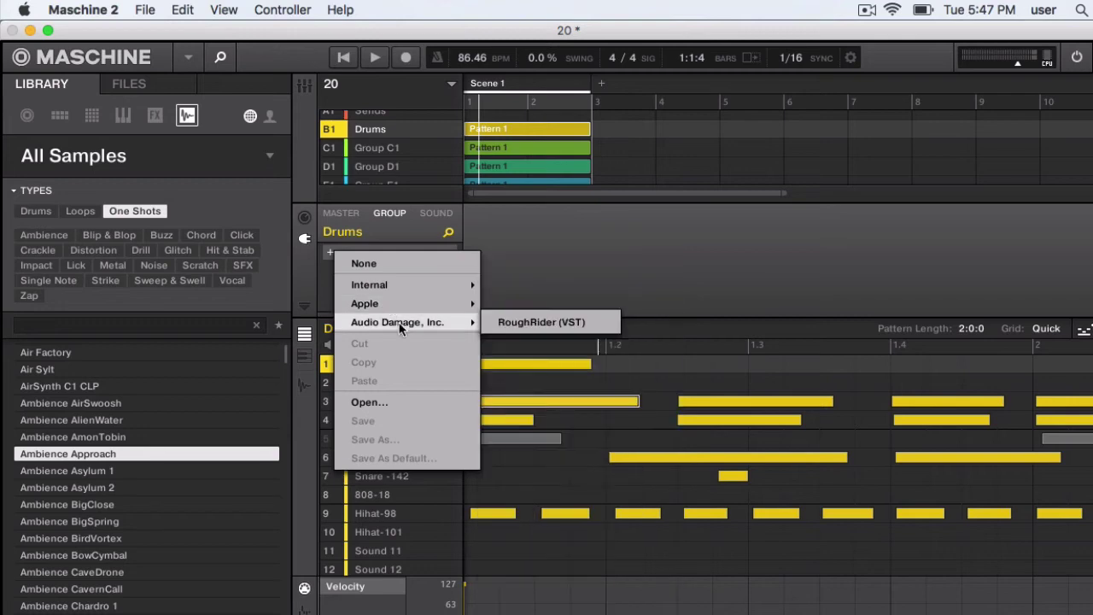
click(507, 327)
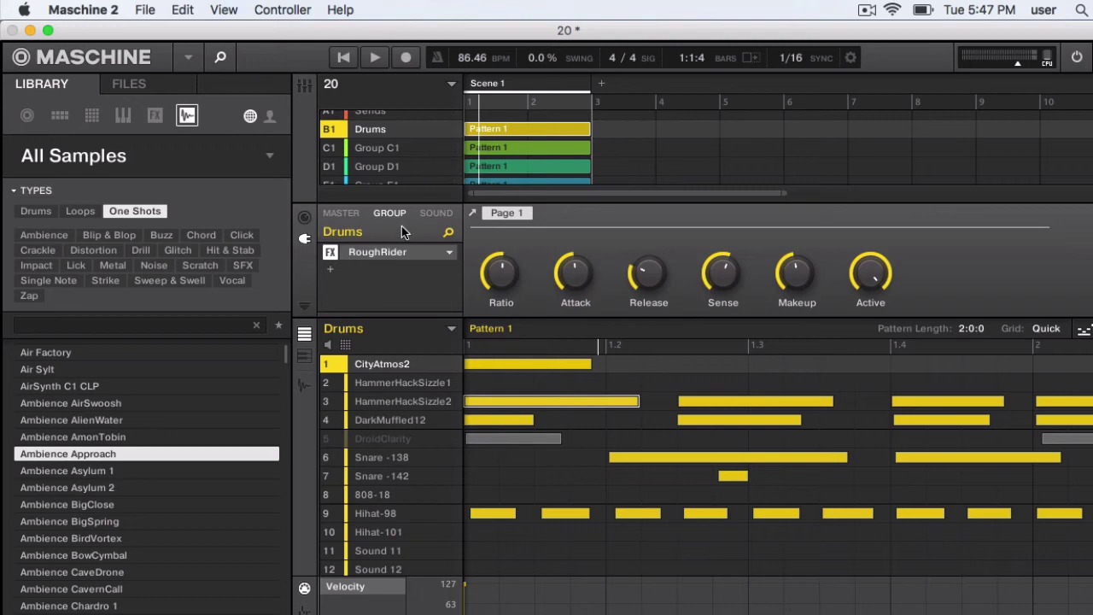
click(98, 8)
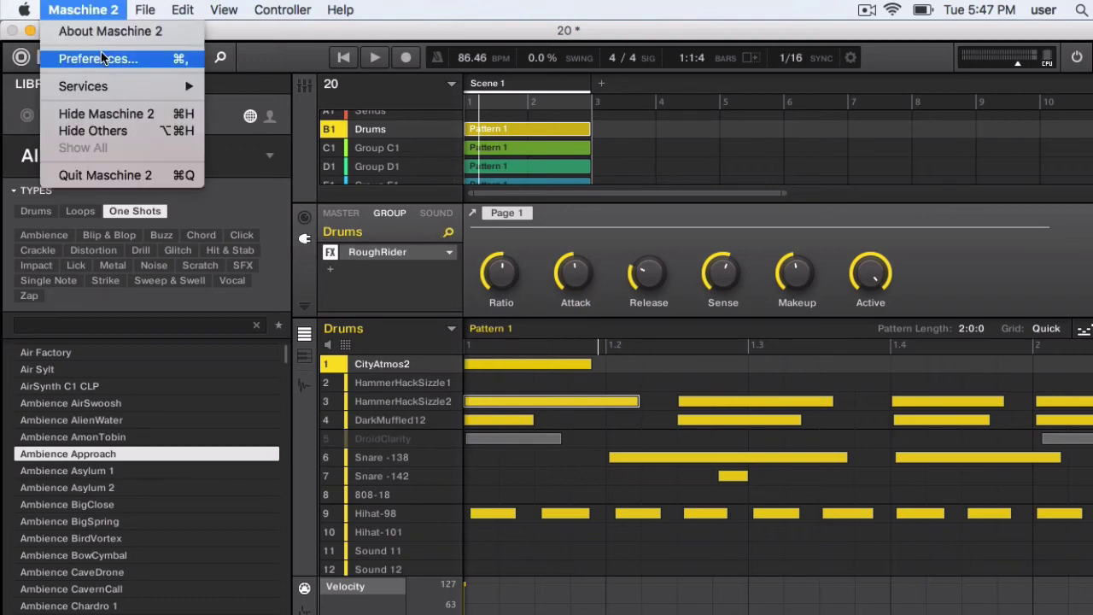
click(433, 302)
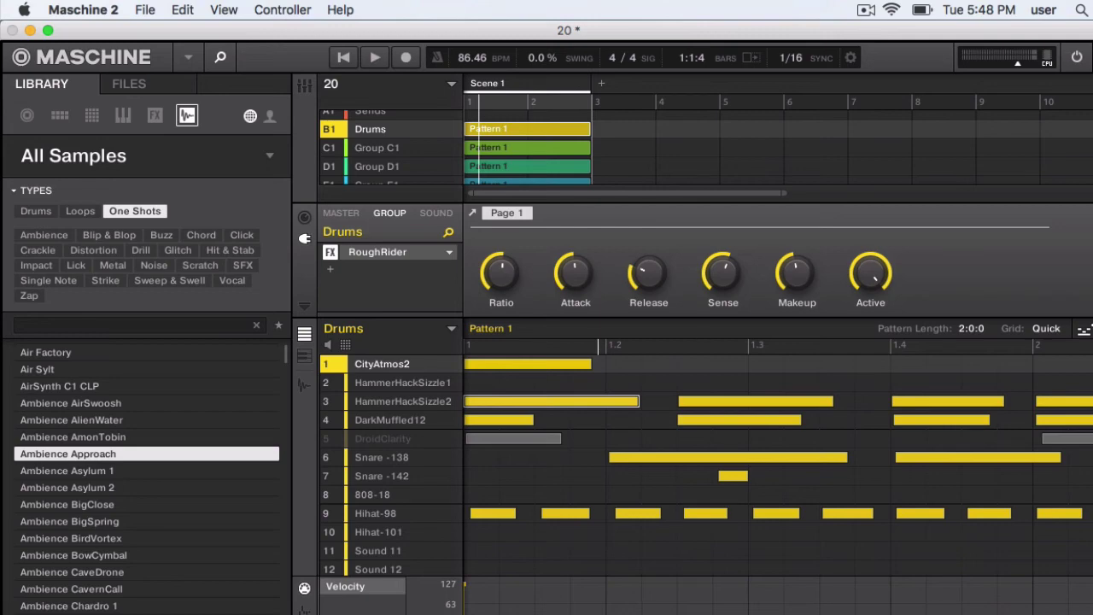
- Switch to Chrome and browse the Beat School membership-area page
key(super+Tab)
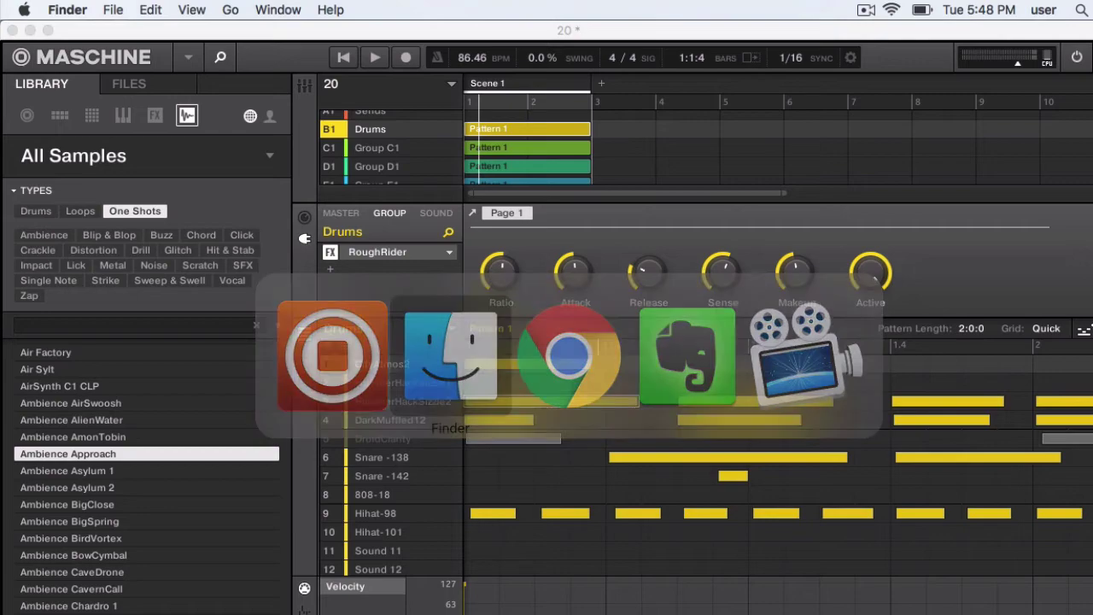
key(super+Tab)
key(super+Tab)
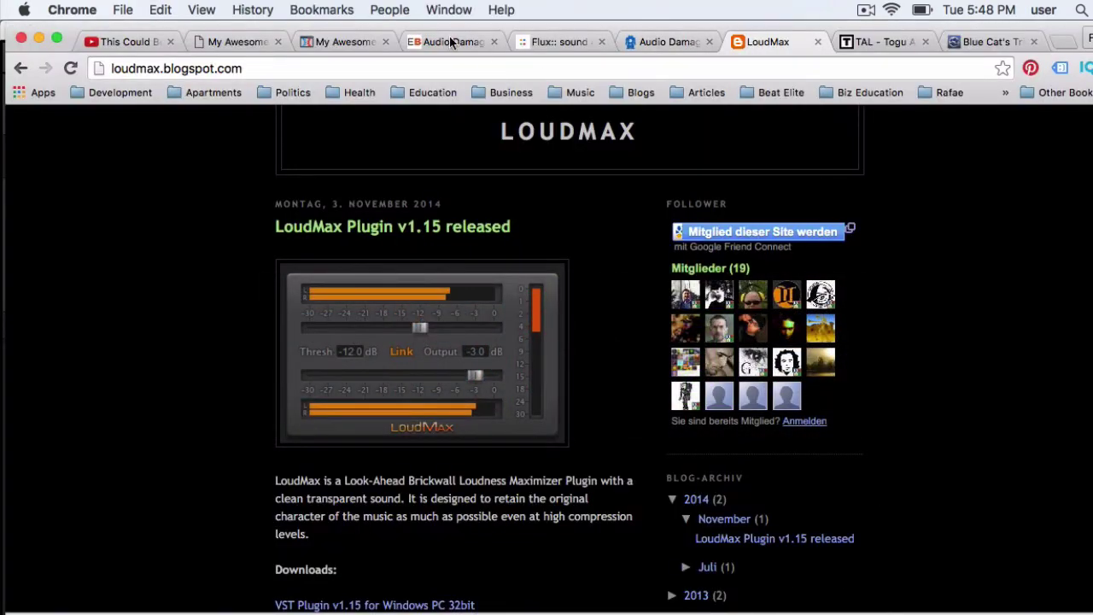
click(239, 42)
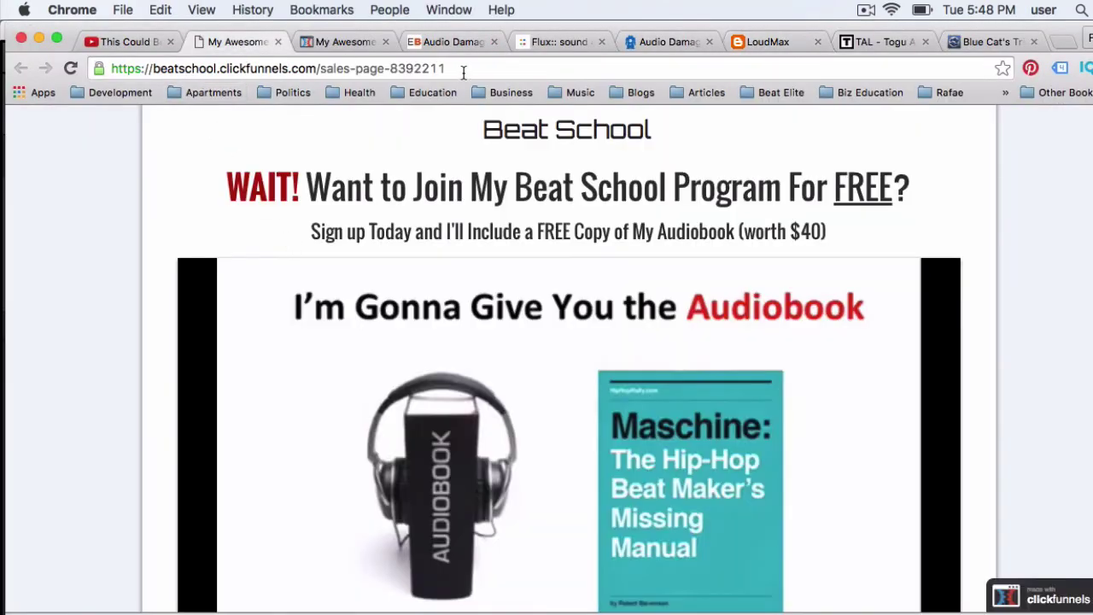
click(328, 40)
scroll(398, 346, down, 2)
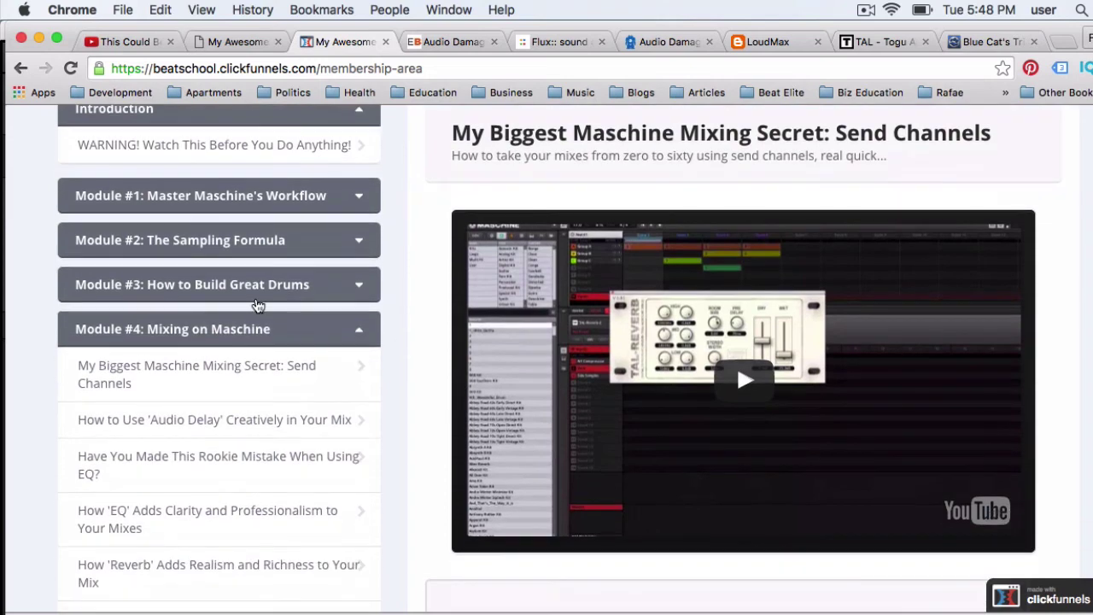
scroll(264, 330, down, 1)
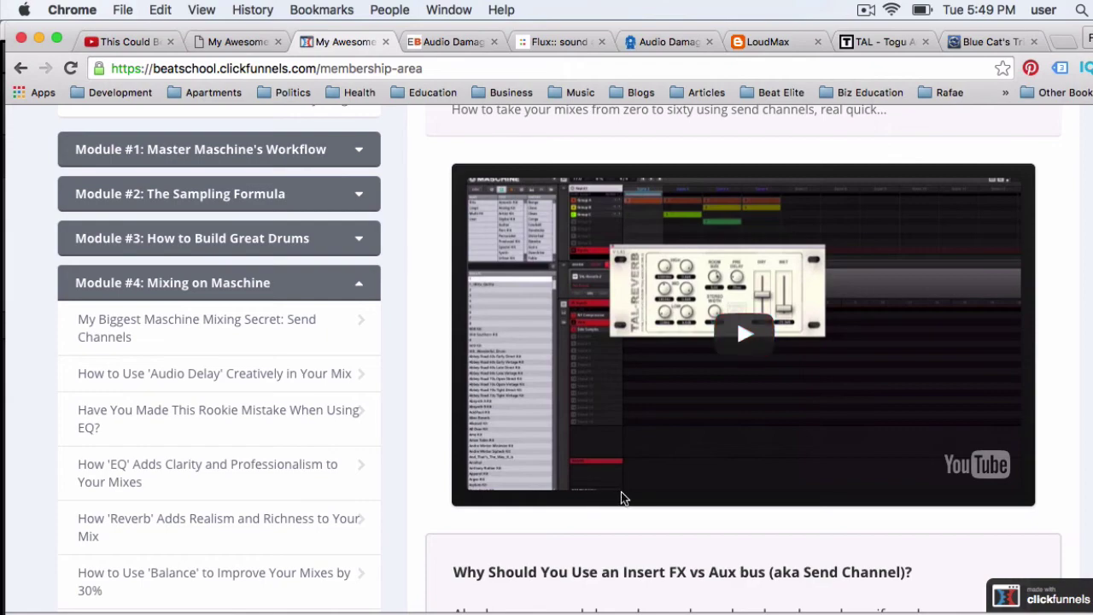
scroll(541, 525, down, 6)
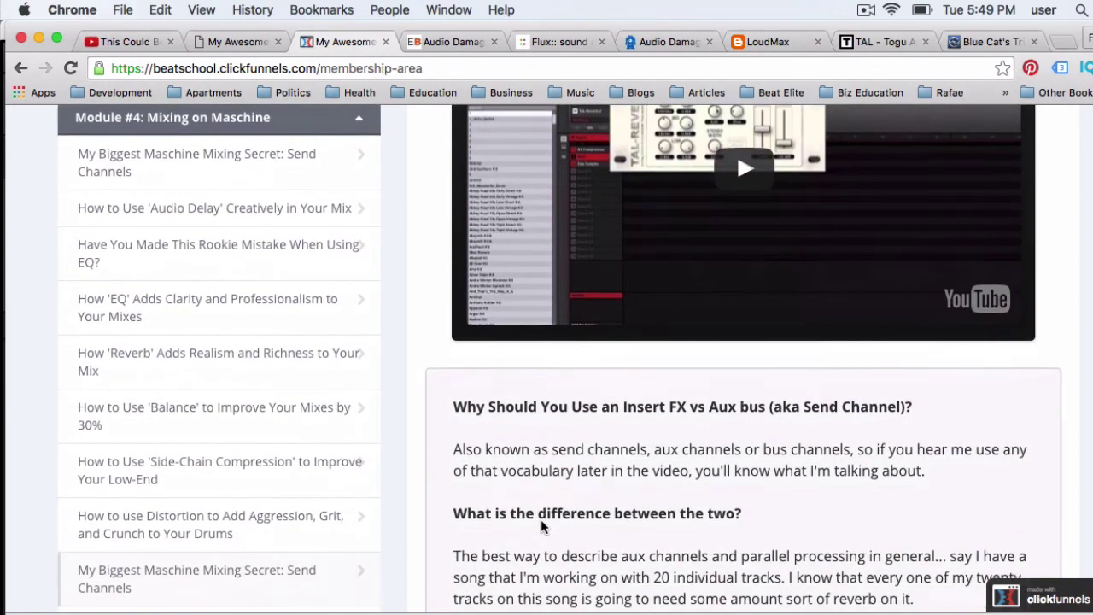
scroll(543, 523, down, 2)
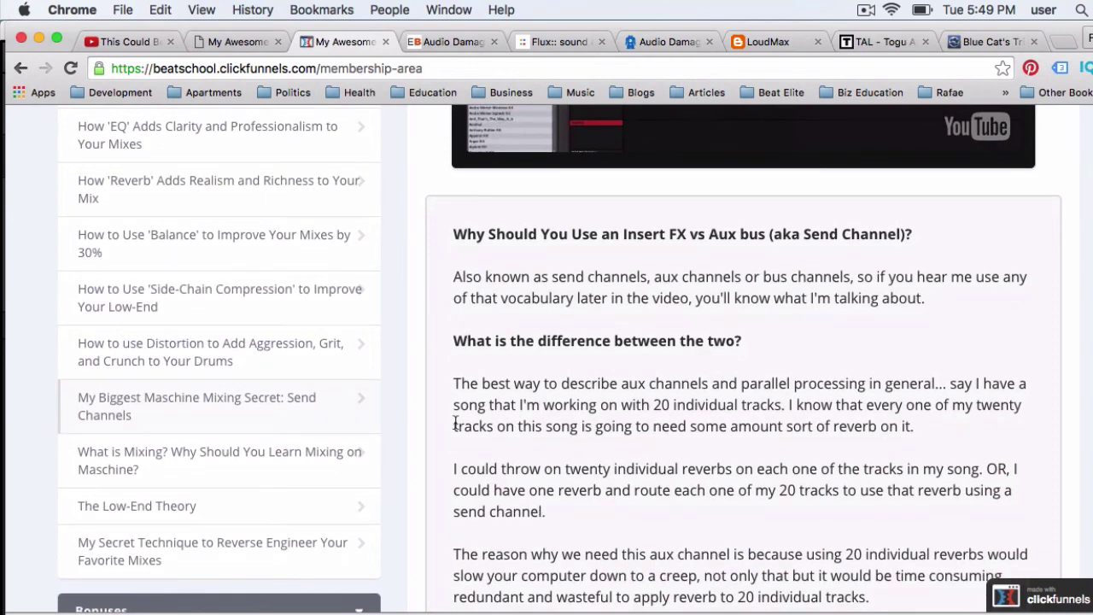
scroll(455, 423, up, 1)
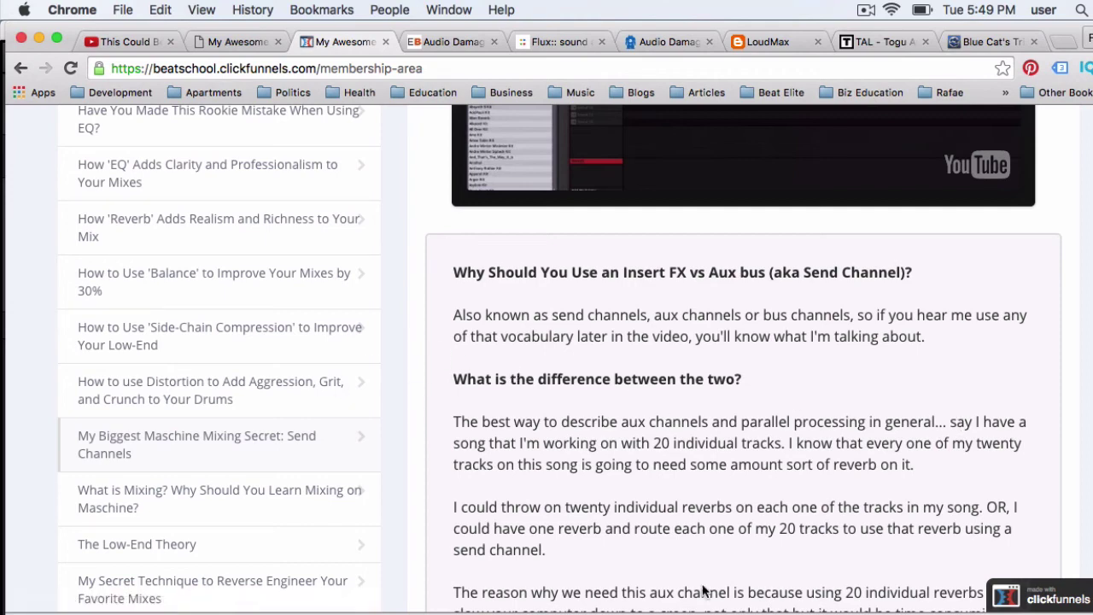
scroll(453, 418, down, 1)
scroll(455, 416, up, 3)
scroll(325, 356, up, 2)
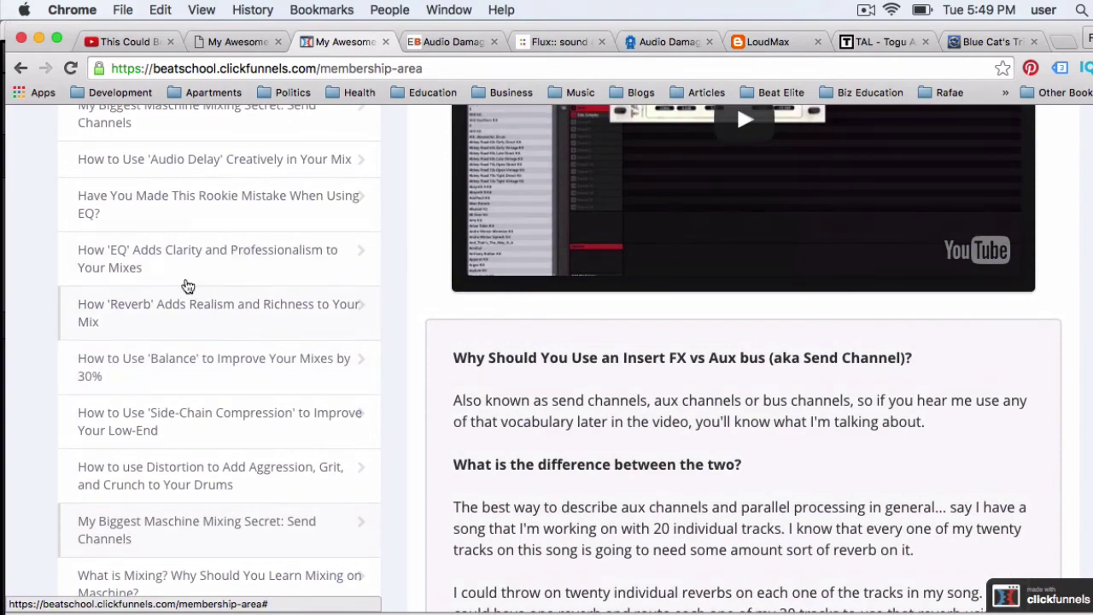
- Open the lesson on how EQ adds clarity and pause its video at 24:15
click(193, 251)
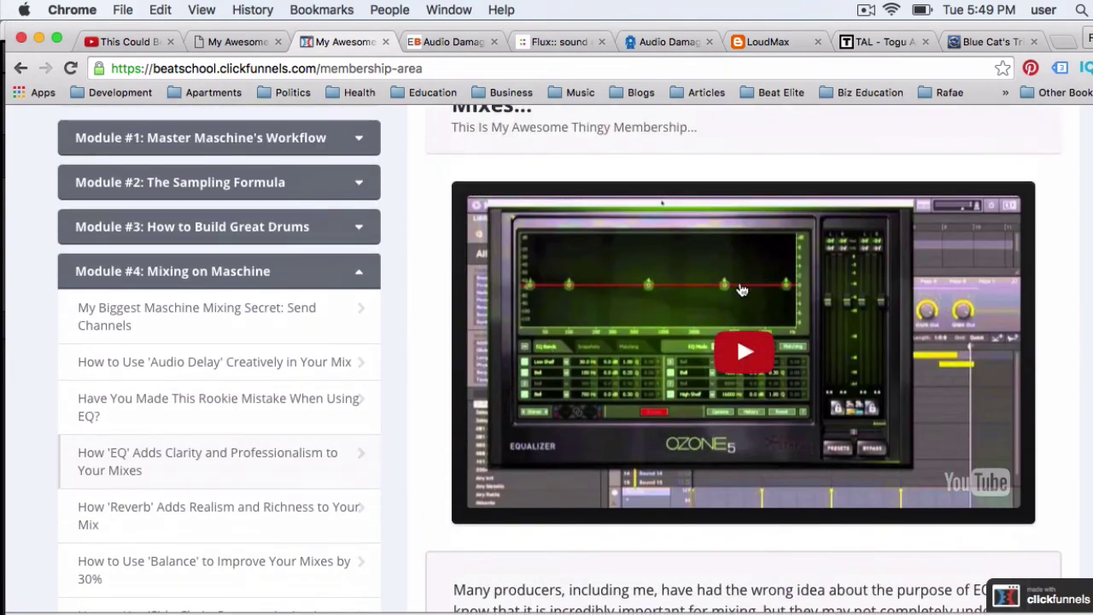
click(754, 398)
click(824, 418)
click(839, 475)
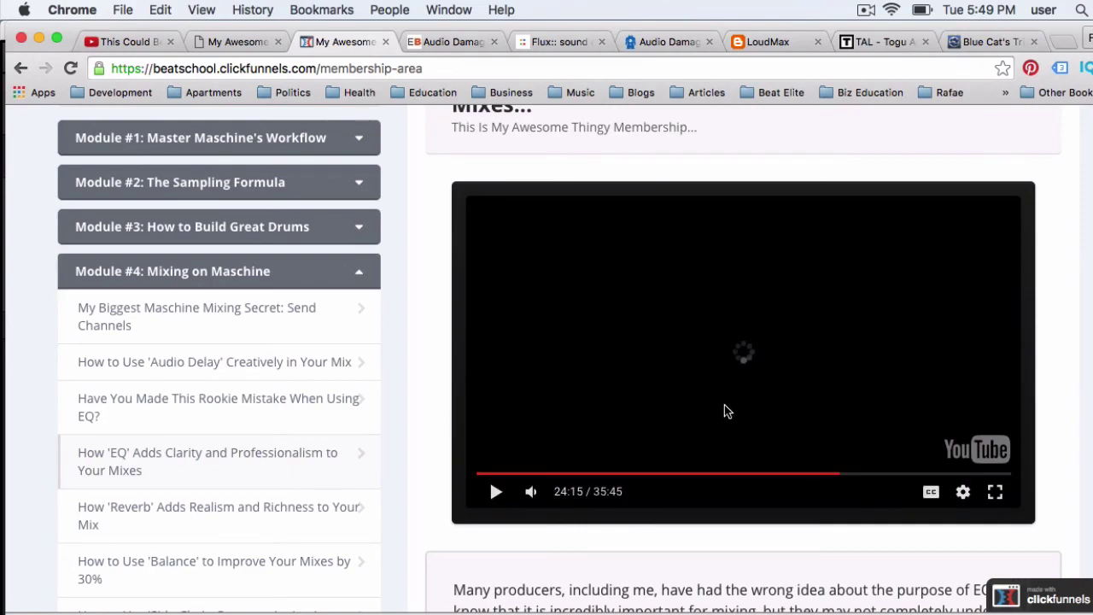
- Collapse Module #4 in the sidebar and expand Modules #2, #1 and #3's drum lessons
scroll(725, 412, down, 5)
scroll(724, 404, down, 15)
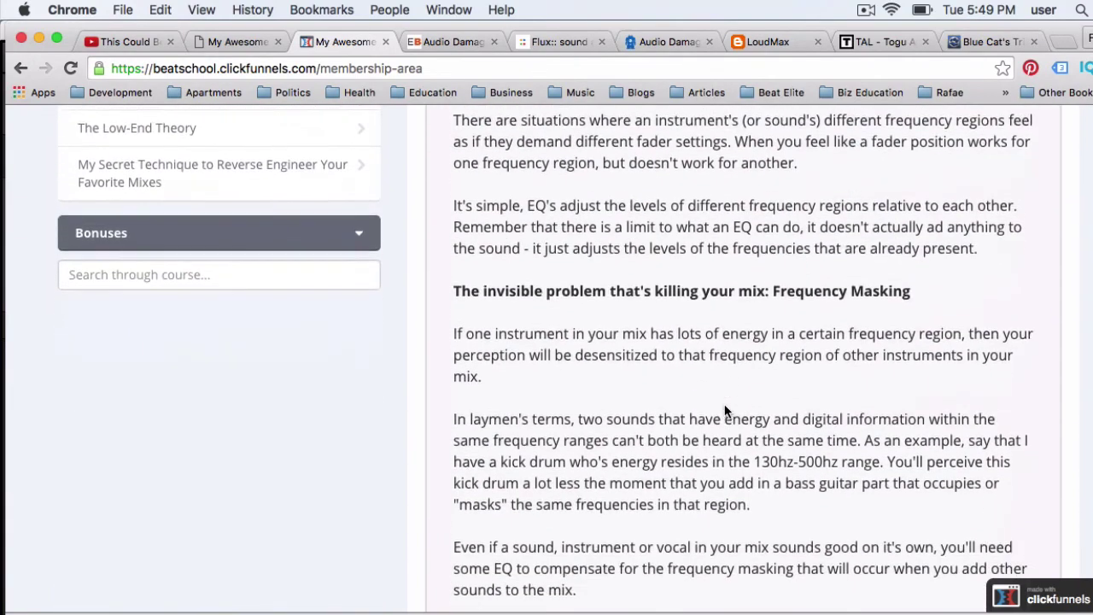
scroll(724, 404, up, 17)
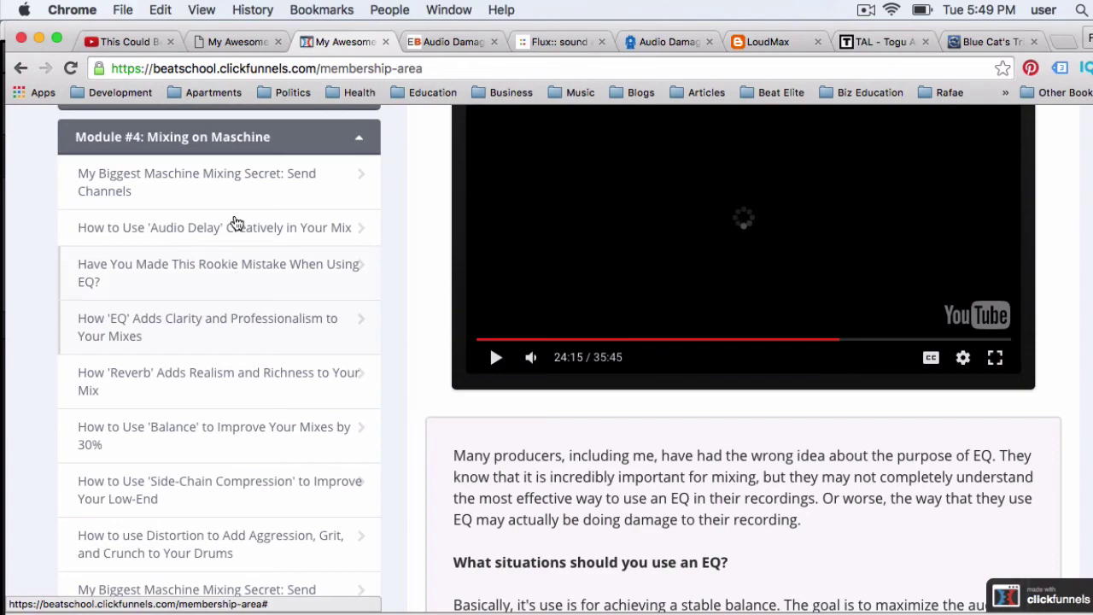
scroll(236, 276, up, 3)
click(154, 247)
click(190, 162)
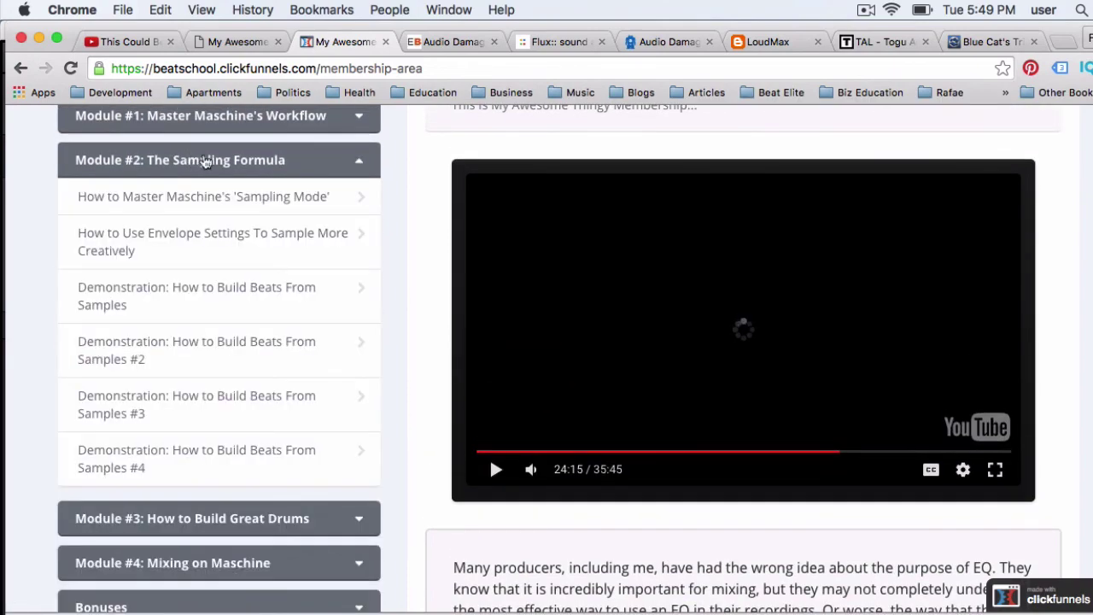
scroll(283, 163, up, 2)
click(256, 179)
scroll(312, 243, down, 3)
scroll(312, 243, down, 12)
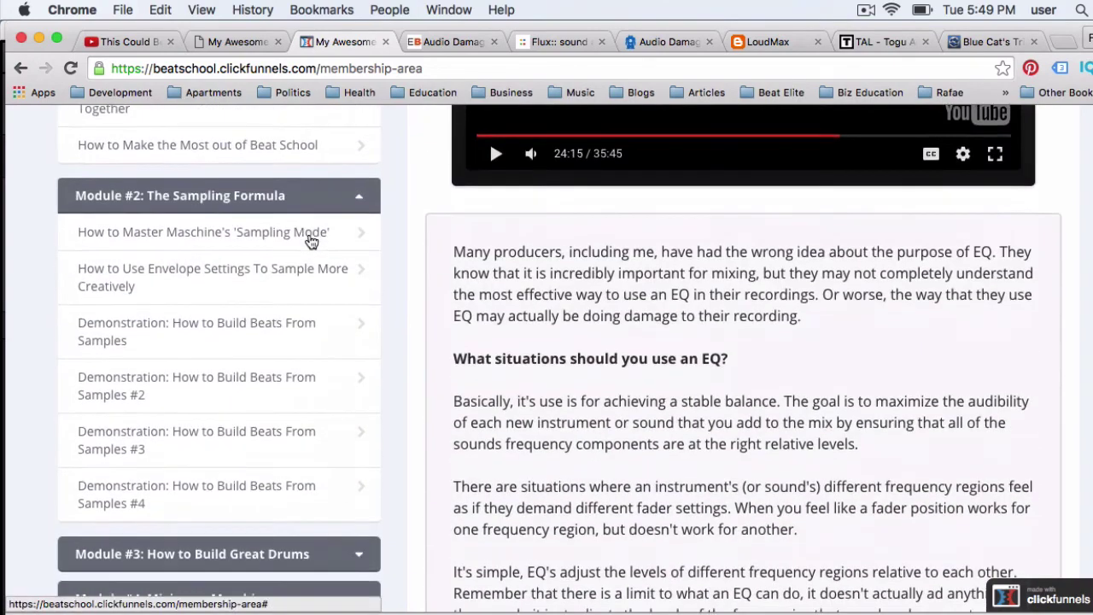
click(282, 313)
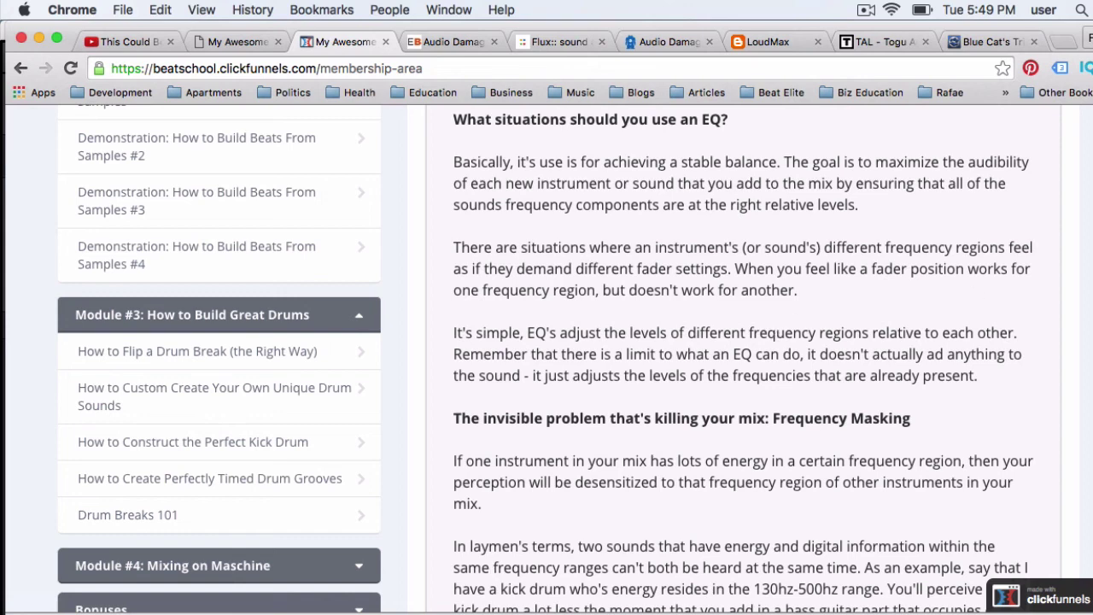